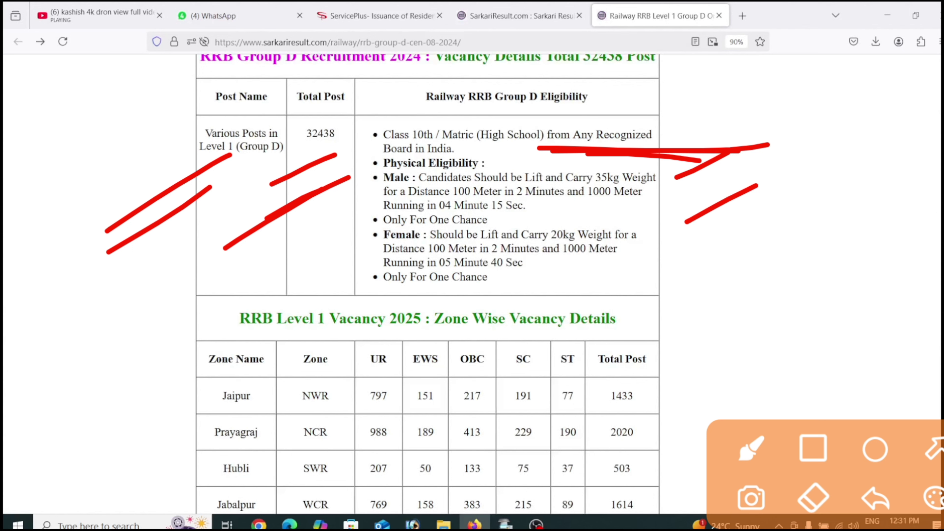
- Annotate the physical eligibility details, Zone Wise Vacancy heading and the Jaipur row's vacancy counts
drag(693, 254, 749, 223)
mouse_move(167, 317)
mouse_down()
mouse_move(401, 338)
mouse_move(749, 321)
mouse_move(273, 253)
mouse_move(233, 304)
mouse_up()
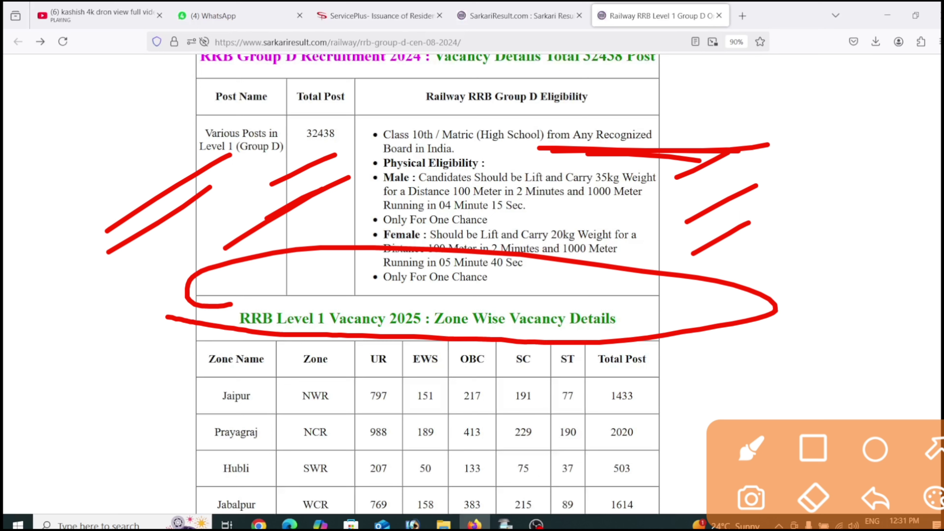
drag(701, 309, 849, 250)
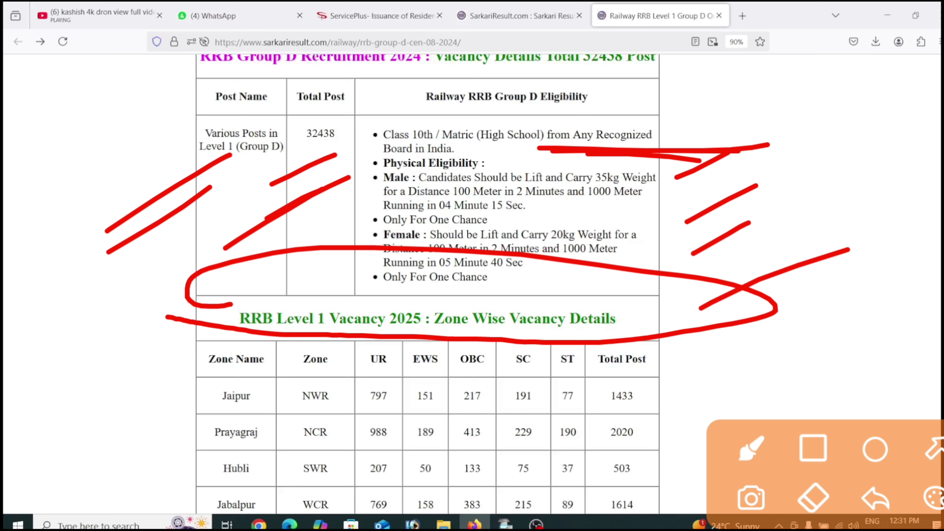
mouse_move(129, 430)
mouse_down()
mouse_move(208, 377)
mouse_move(88, 453)
mouse_up()
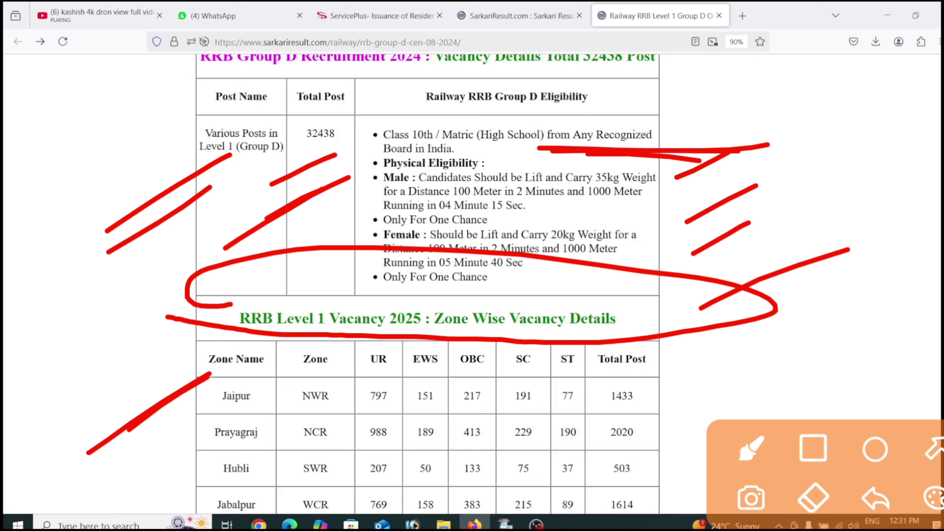
drag(335, 415, 382, 384)
mouse_move(411, 419)
mouse_down()
mouse_move(459, 384)
mouse_move(479, 398)
mouse_move(498, 386)
mouse_up()
click(396, 428)
drag(519, 409, 738, 359)
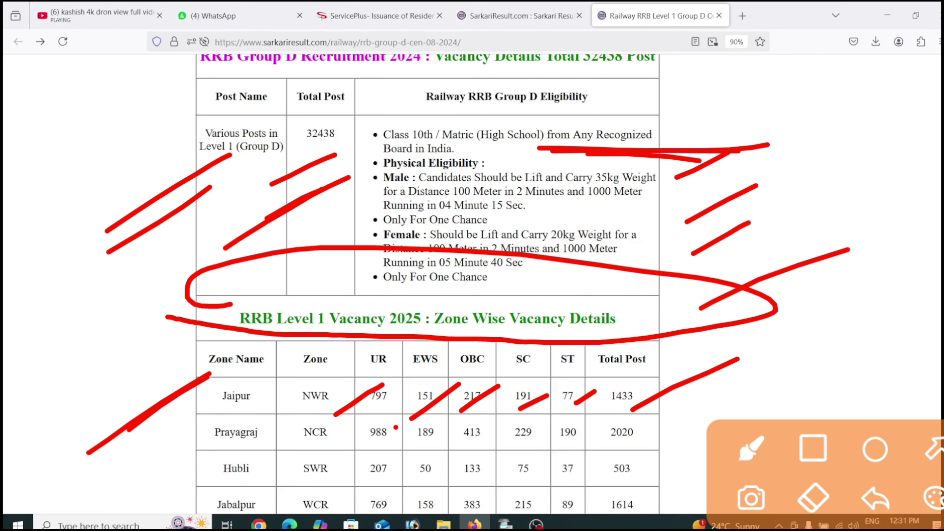
- Scroll down the vacancy table and mark the remaining zone rows through Secunderabad
scroll(427, 283, down, 10)
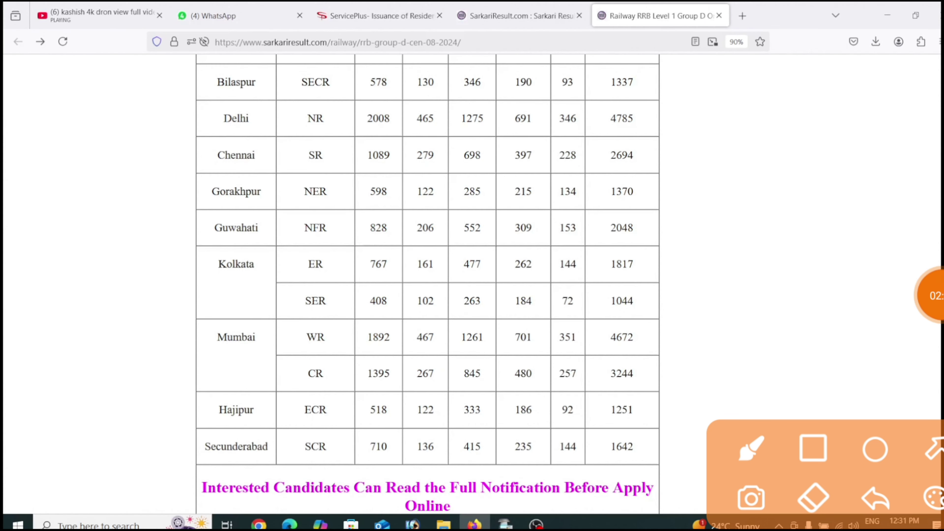
drag(682, 86, 802, 44)
drag(710, 120, 854, 73)
drag(744, 191, 875, 148)
drag(719, 284, 842, 247)
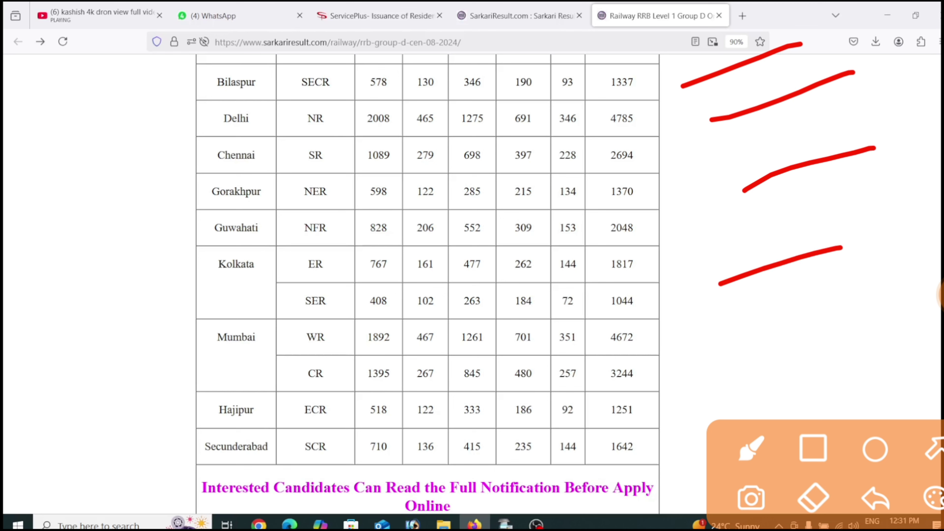
drag(711, 363, 828, 325)
drag(708, 426, 782, 389)
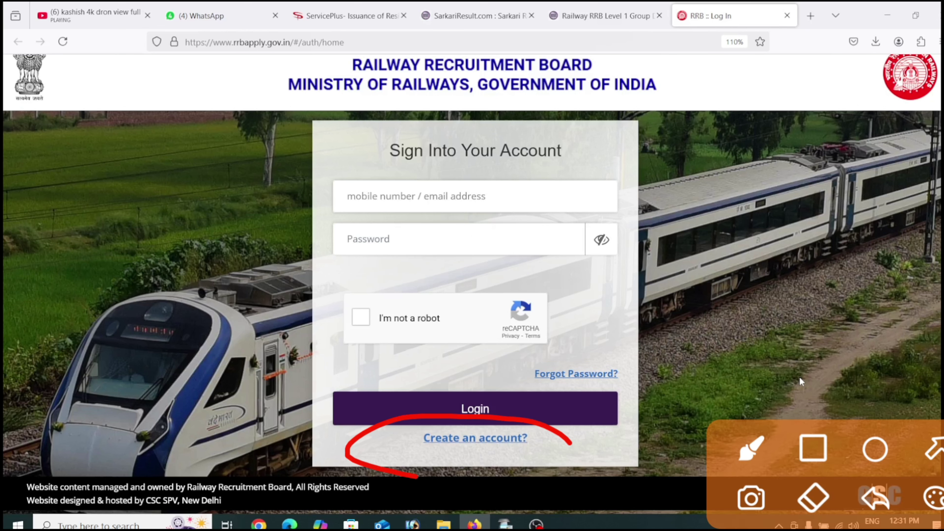
- Go to the new account registration form from the sign-in page
click(475, 438)
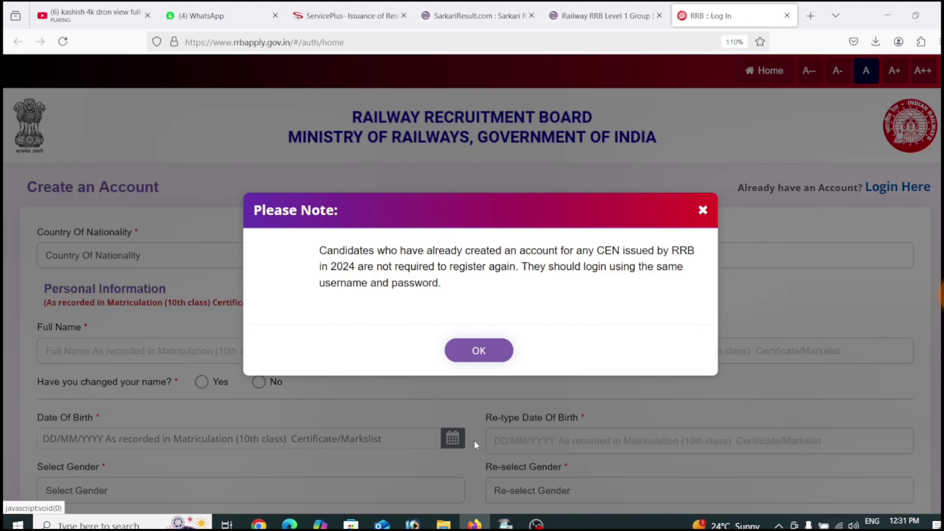
- Dismiss the existing-accounts note and set the country of nationality to India
click(480, 355)
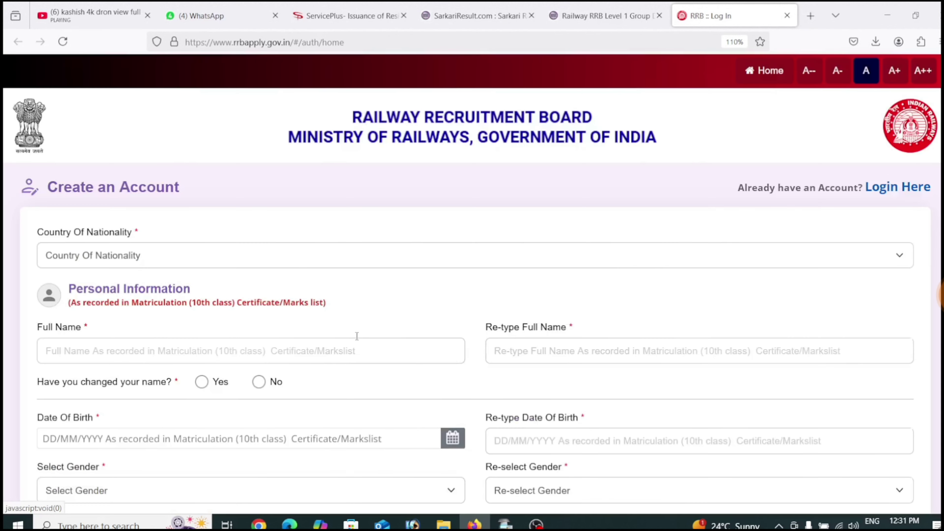
click(126, 260)
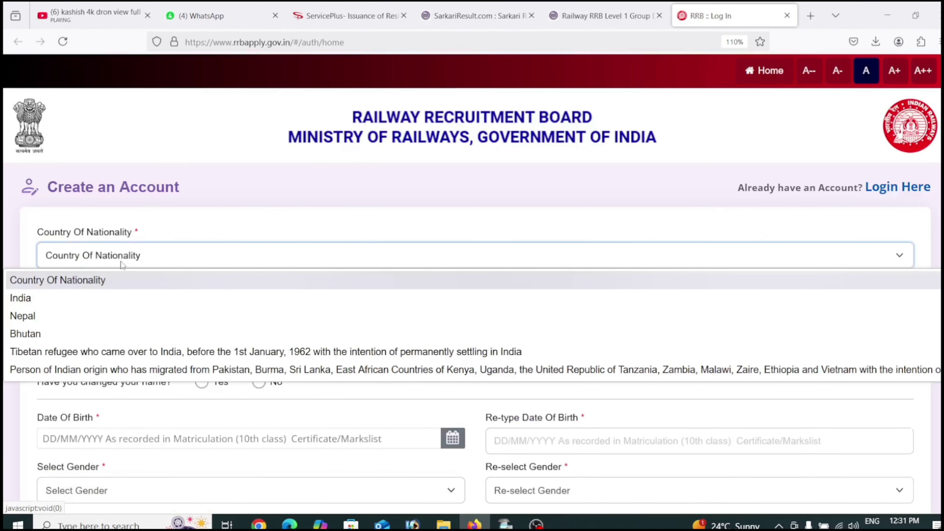
click(103, 300)
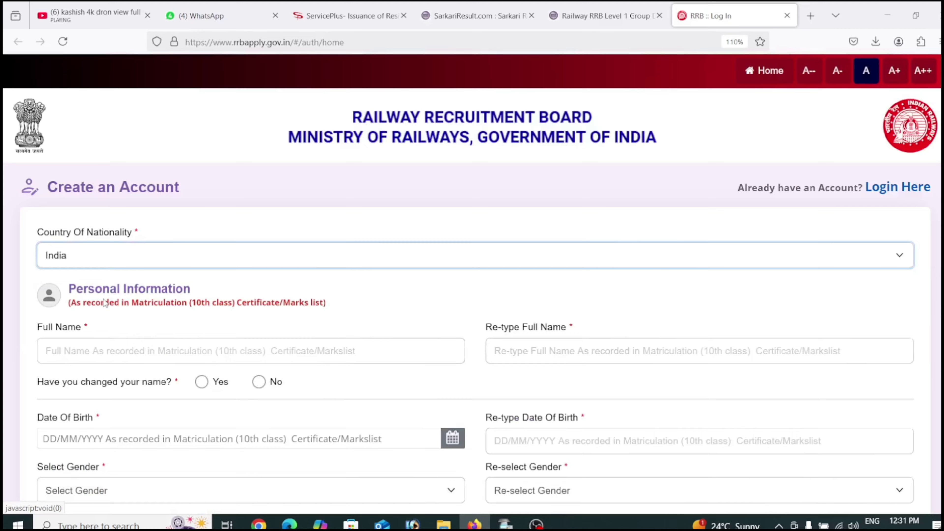
scroll(104, 302, down, 6)
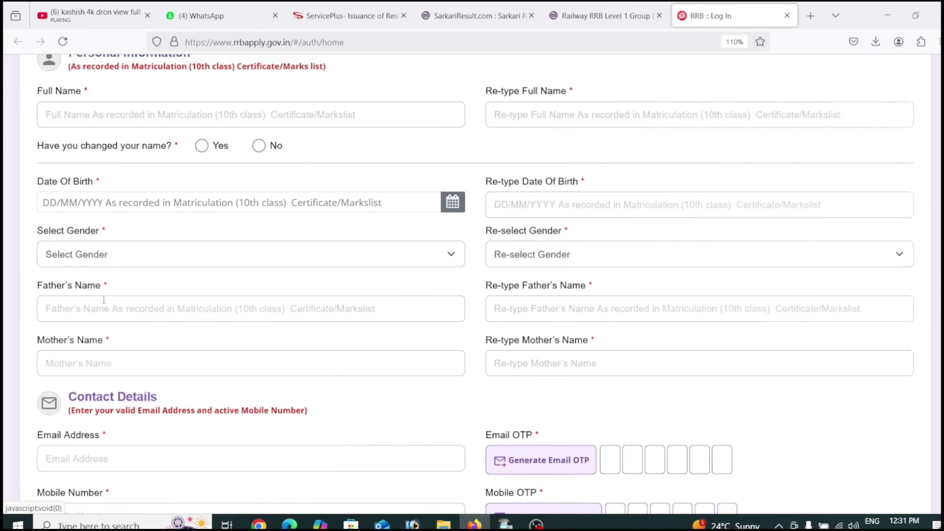
scroll(105, 303, up, 2)
- Enter and re-type the candidate's full name, answering No to any name change
click(124, 191)
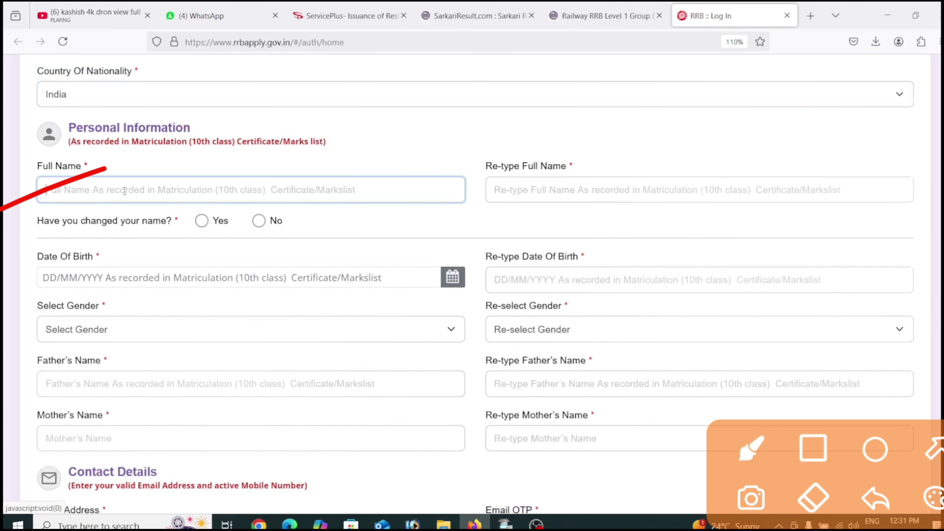
drag(516, 223, 696, 152)
drag(579, 230, 700, 171)
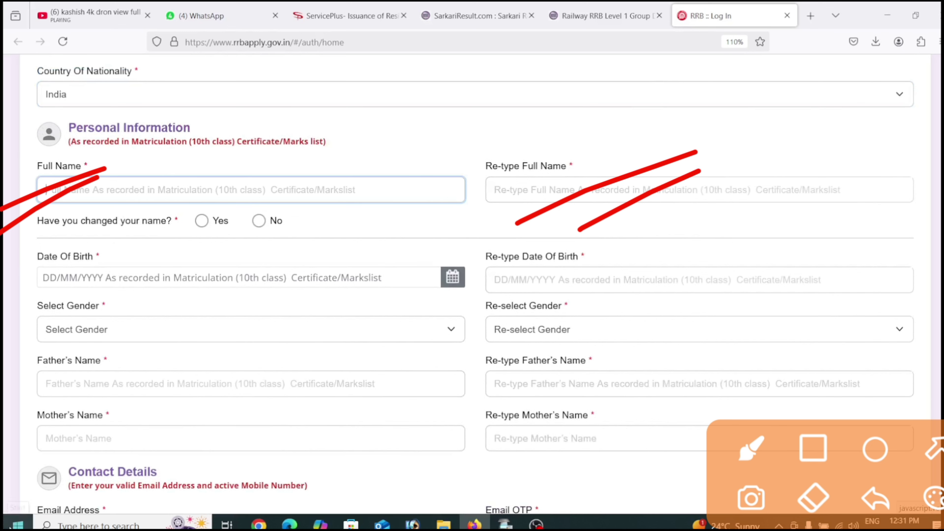
key(Tab)
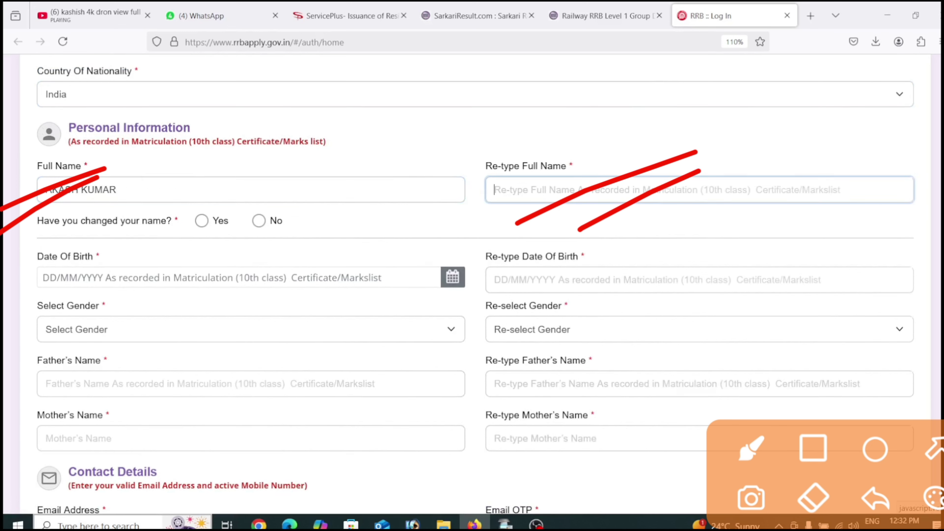
key(Tab)
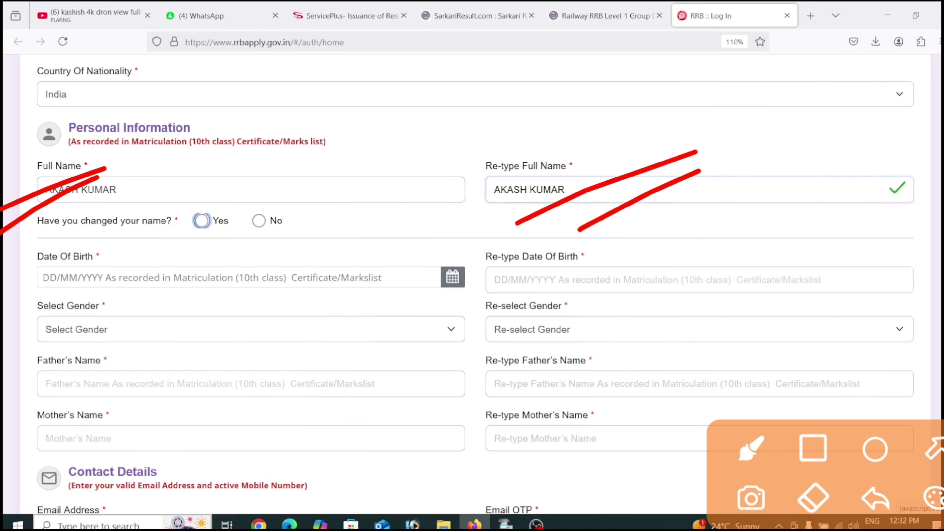
drag(21, 234, 161, 238)
click(260, 221)
click(217, 274)
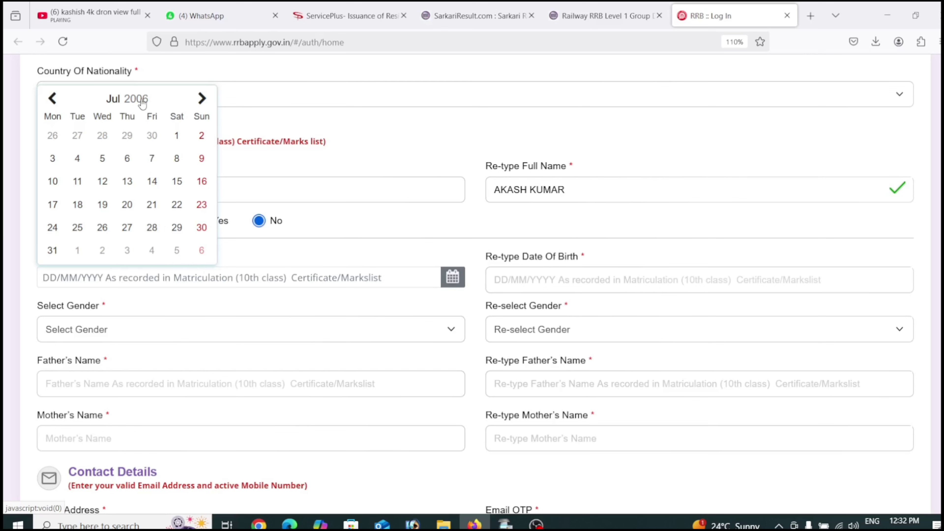
click(115, 101)
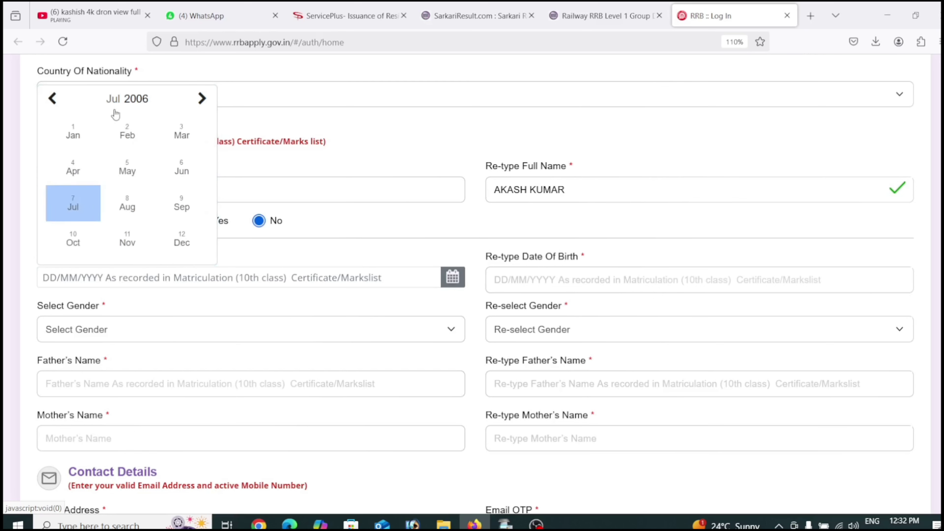
click(87, 178)
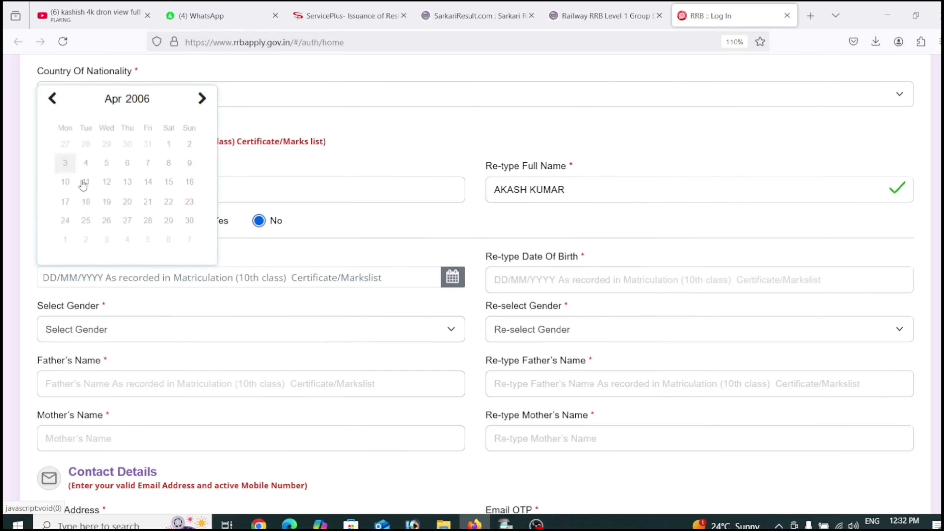
click(77, 204)
click(629, 280)
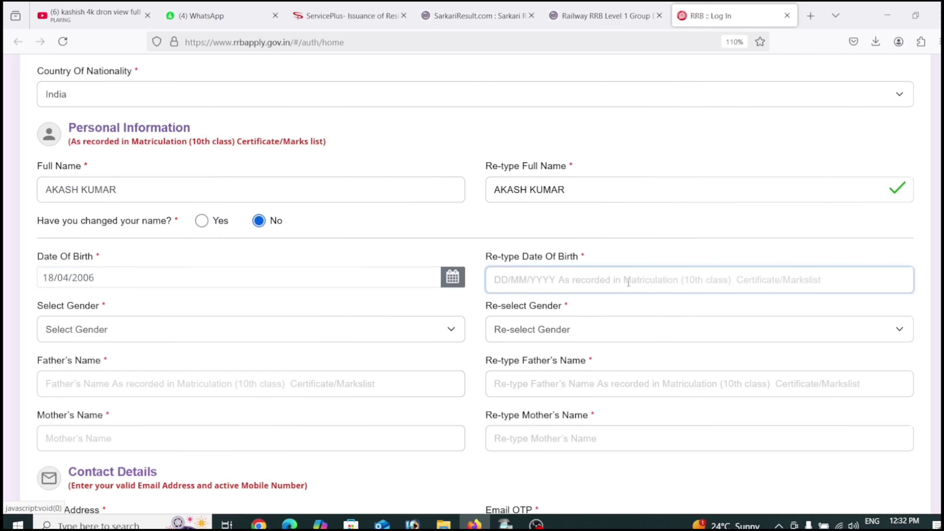
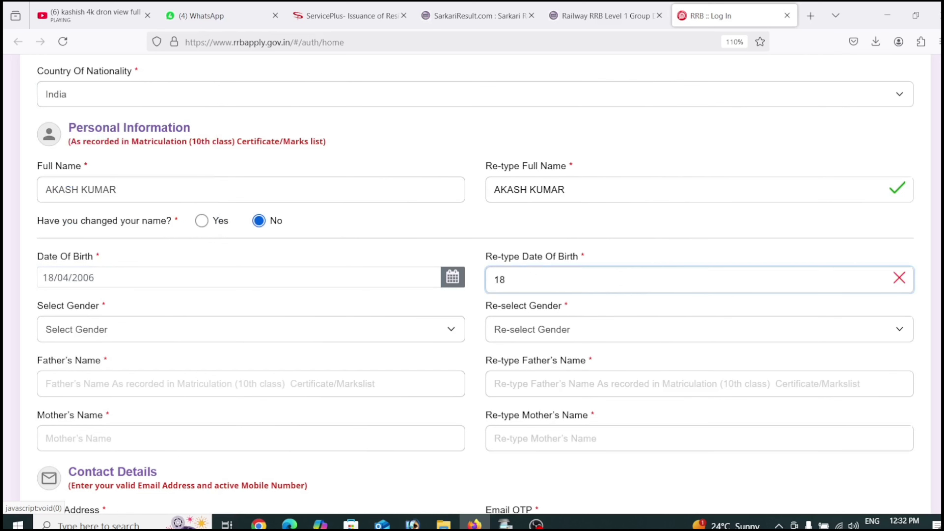
- Select Male as the gender and confirm it as Male again
click(162, 338)
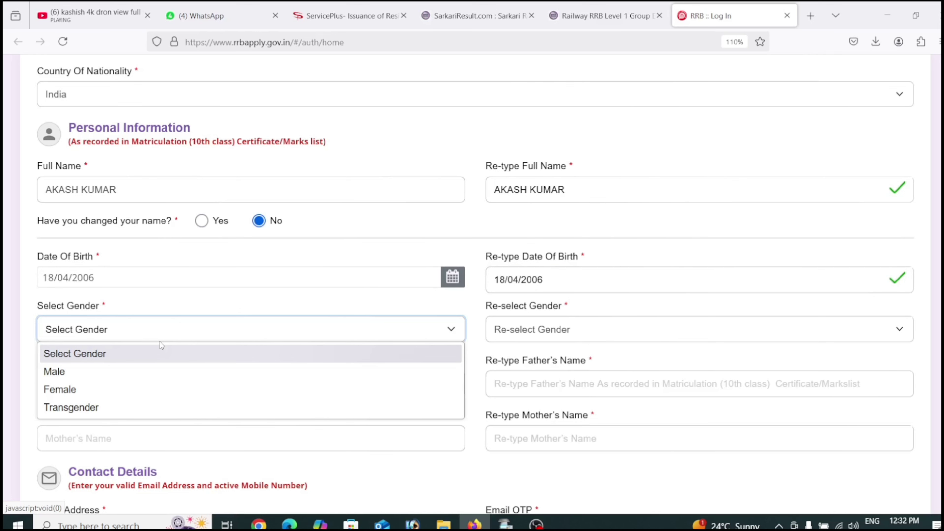
click(147, 373)
click(562, 337)
click(559, 334)
click(557, 367)
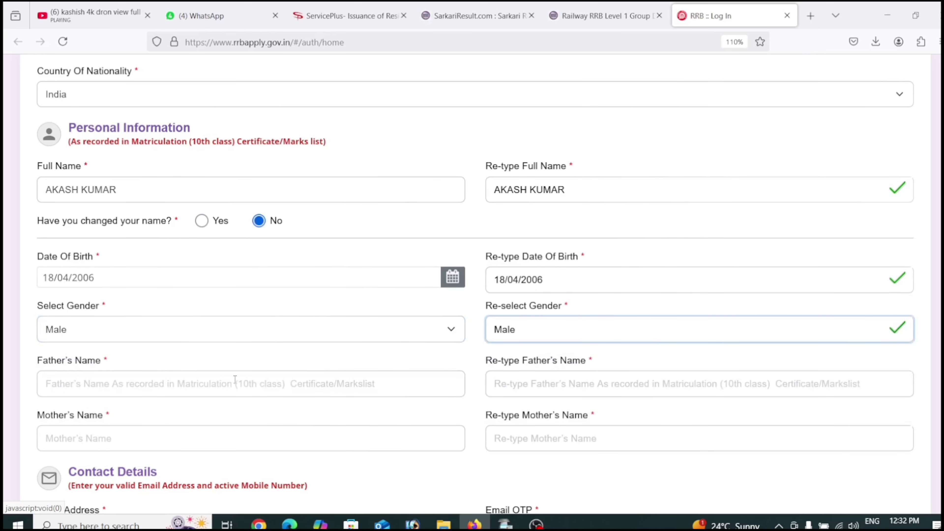
click(137, 382)
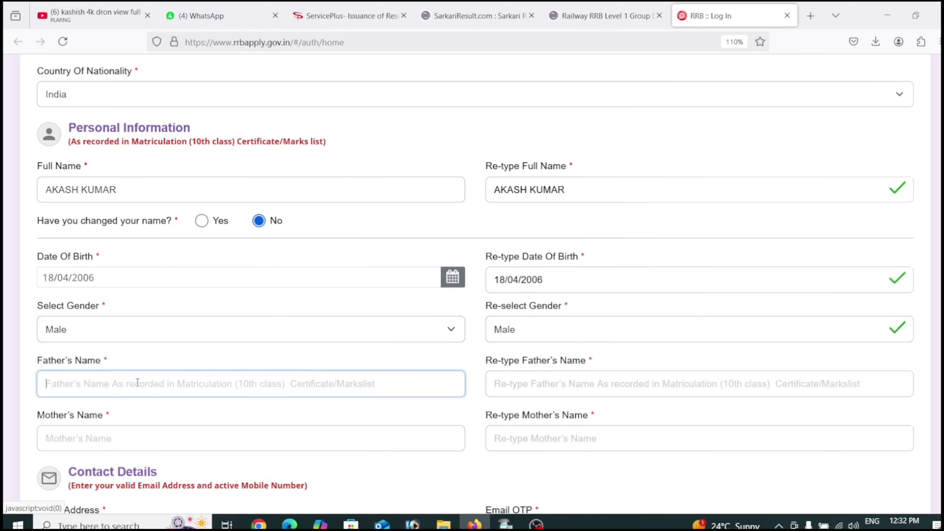
- Enter the father's name, then highlight the email and mobile entries under Contact Details
text(JAY)
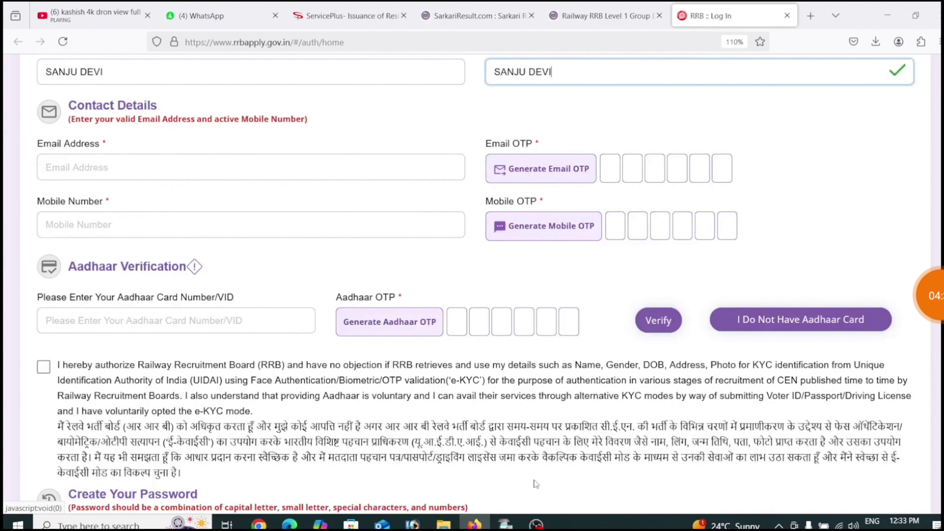
click(931, 296)
drag(36, 178, 78, 159)
drag(0, 203, 137, 178)
drag(33, 200, 93, 189)
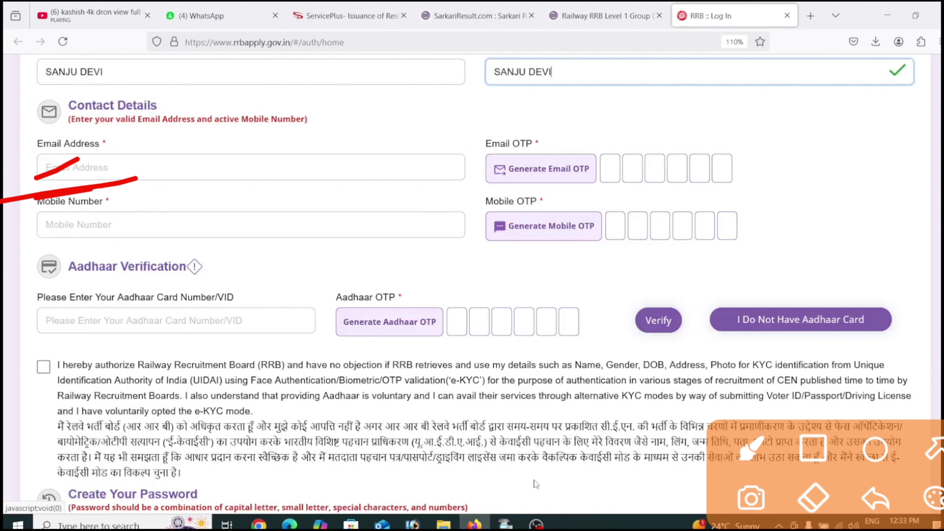
key(Escape)
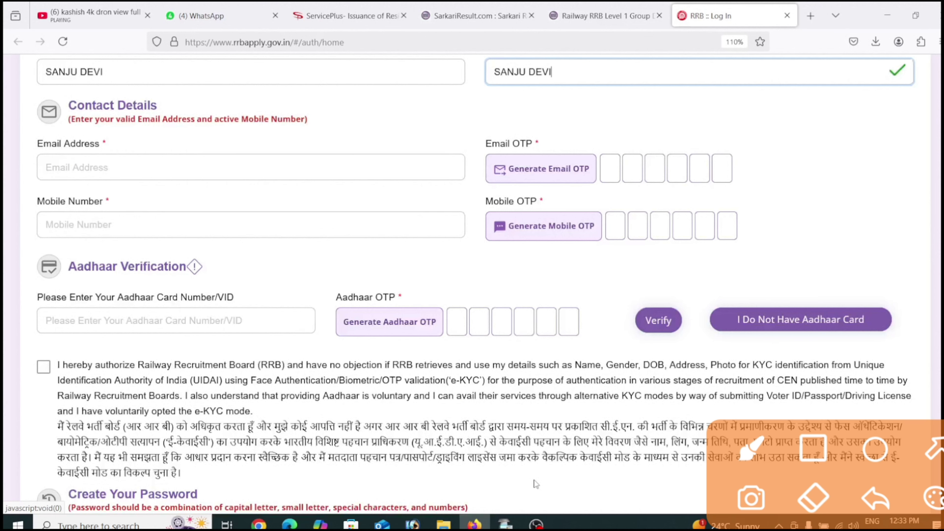
- Annotate the email and mobile number fields along with their OTP sections
mouse_move(349, 176)
mouse_down()
mouse_move(335, 203)
mouse_move(452, 153)
mouse_up()
mouse_move(286, 257)
mouse_down()
mouse_move(368, 230)
mouse_move(285, 269)
mouse_up()
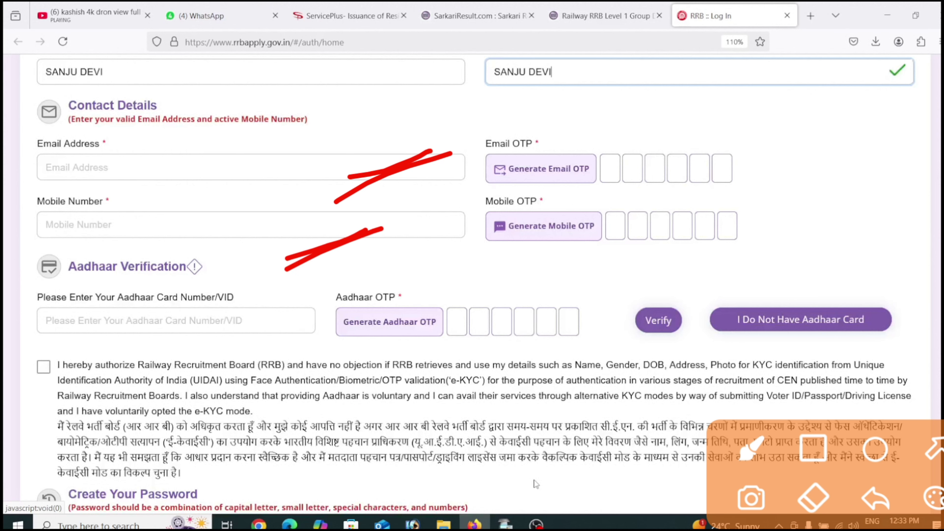
mouse_move(552, 130)
mouse_down()
mouse_move(459, 166)
mouse_move(493, 132)
mouse_up()
mouse_move(614, 202)
mouse_down()
mouse_move(487, 186)
mouse_move(613, 227)
mouse_move(497, 210)
mouse_up()
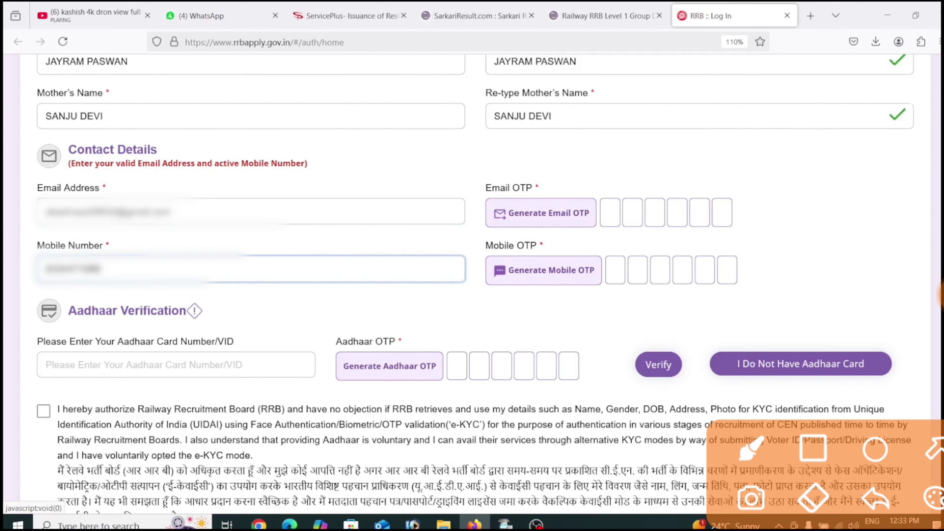
- Generate the email and mobile OTPs and enter both received codes
click(354, 252)
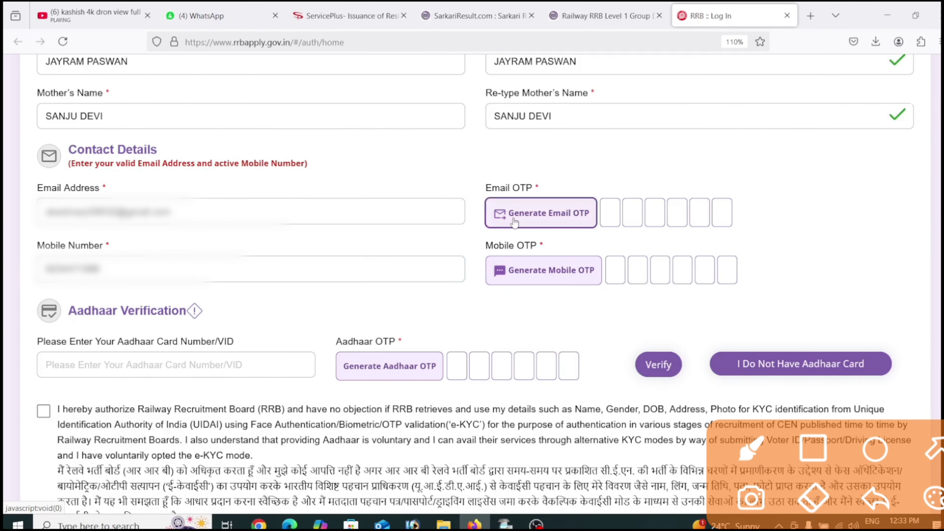
click(528, 219)
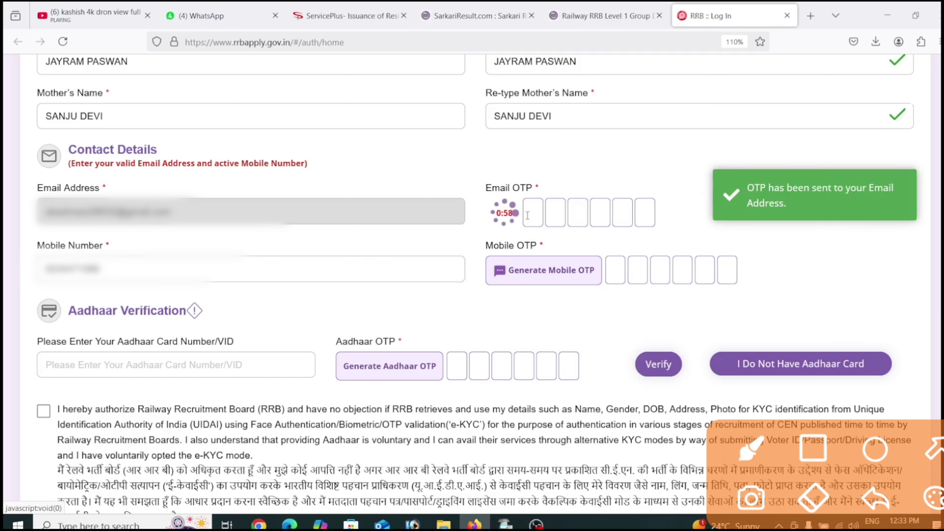
click(536, 271)
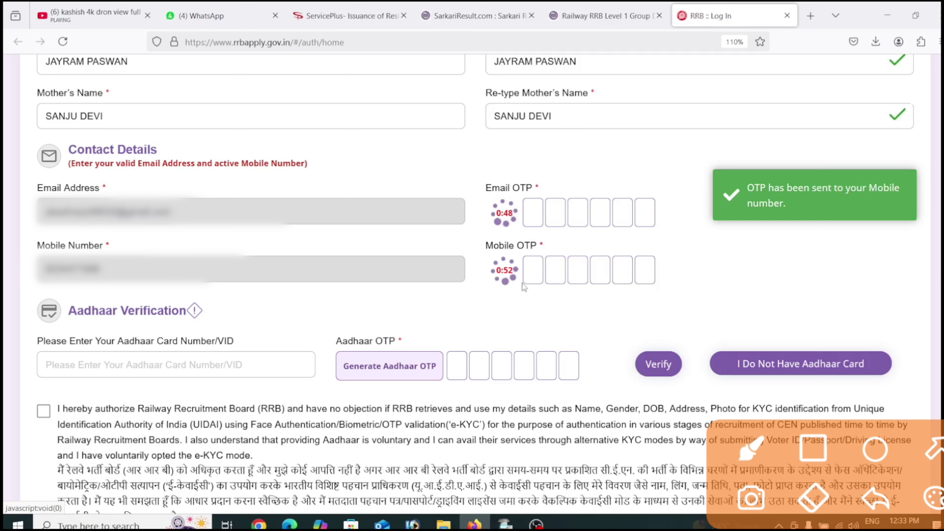
click(536, 271)
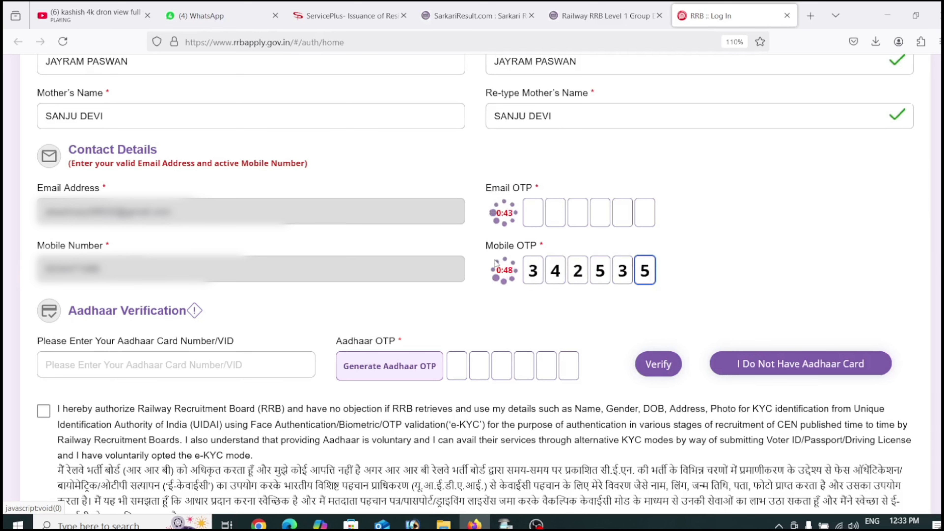
click(528, 212)
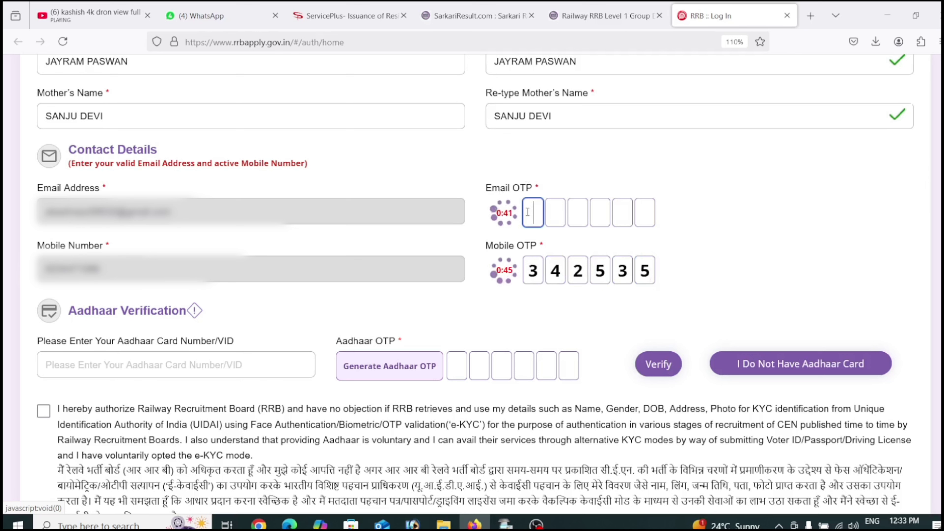
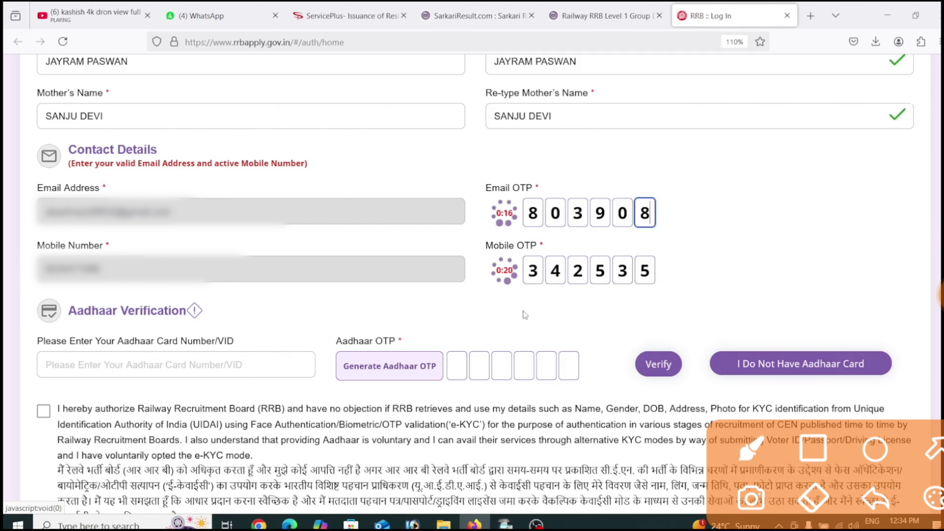
- Enter the Aadhaar number, give e-KYC consent and request the Aadhaar OTP
click(141, 370)
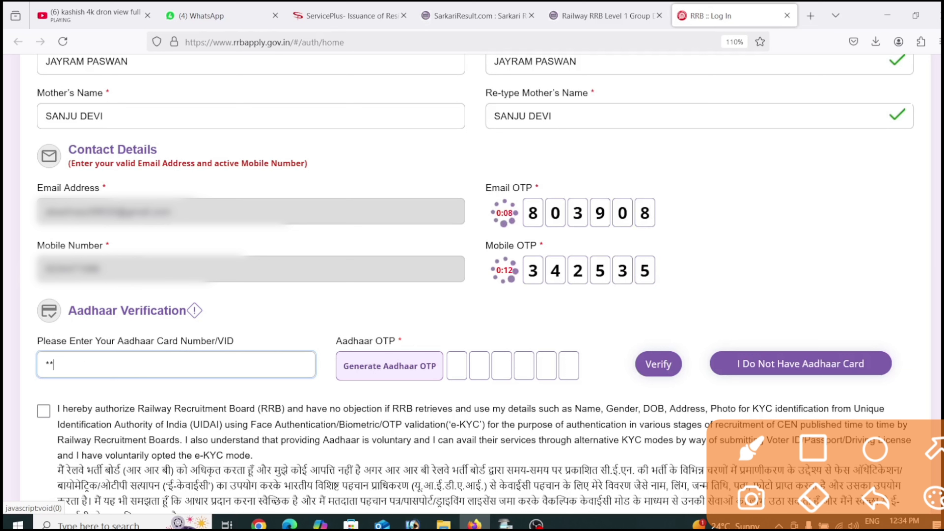
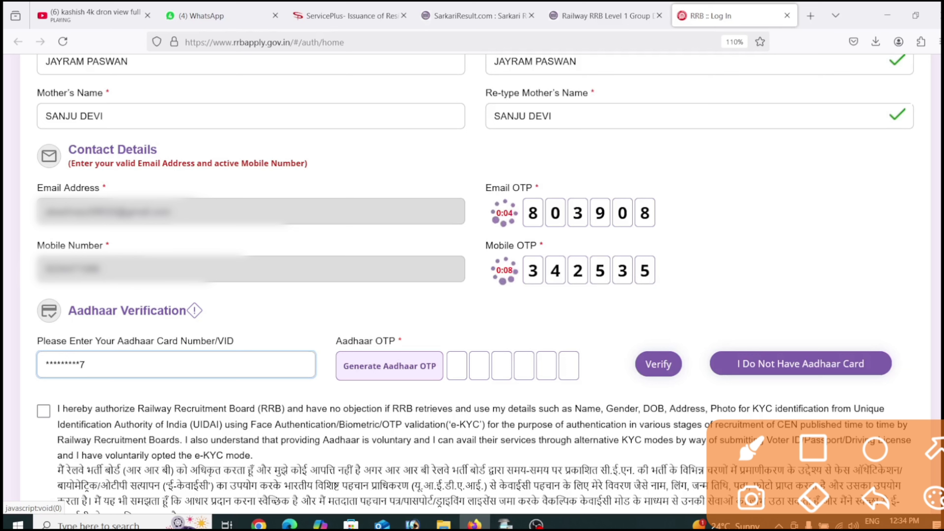
click(353, 380)
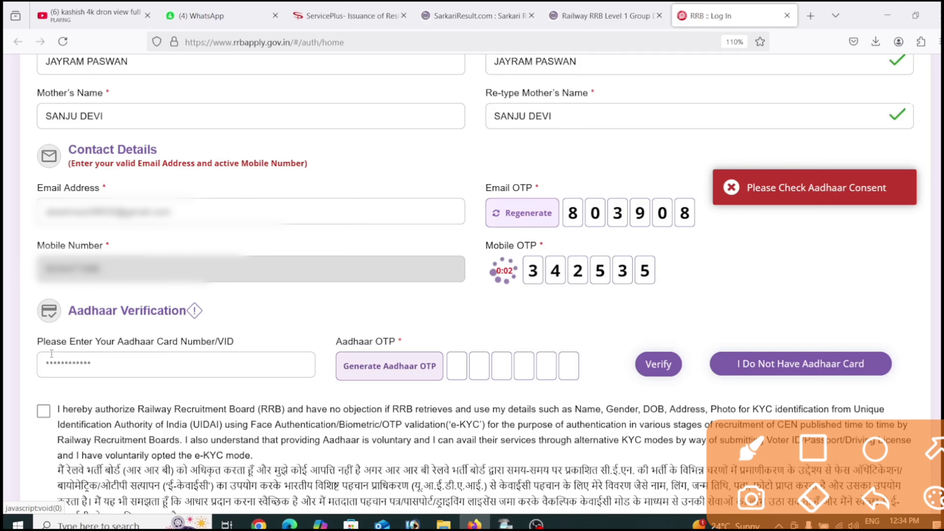
click(43, 431)
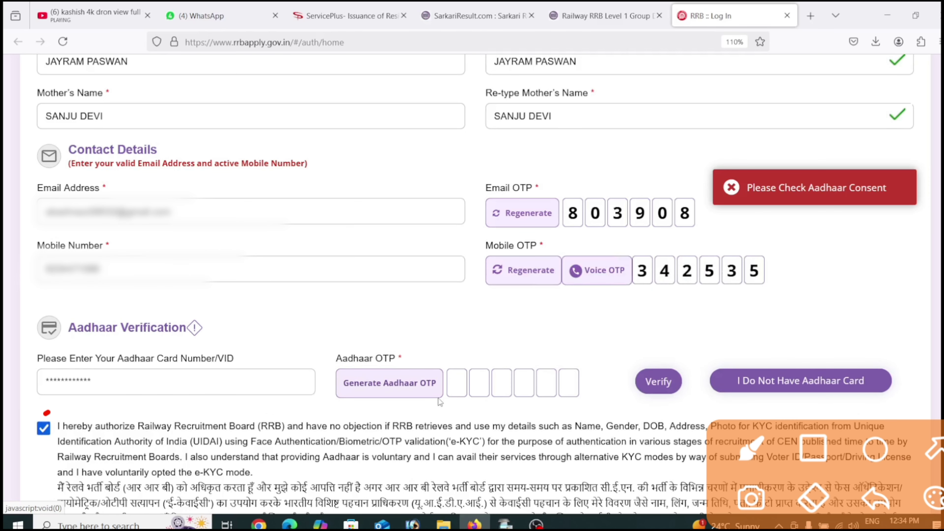
click(407, 392)
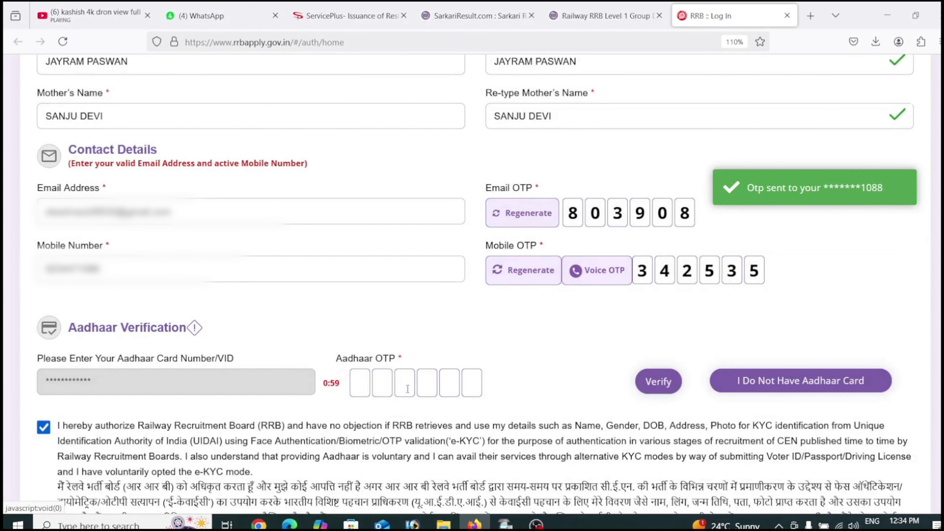
- Enter the received Aadhaar OTP and verify the Aadhaar
key(ctrl+2)
click(358, 382)
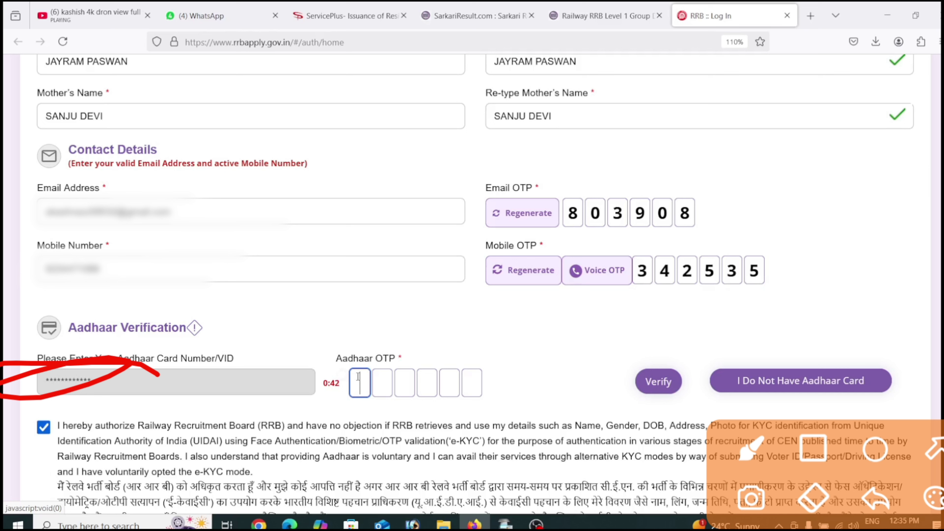
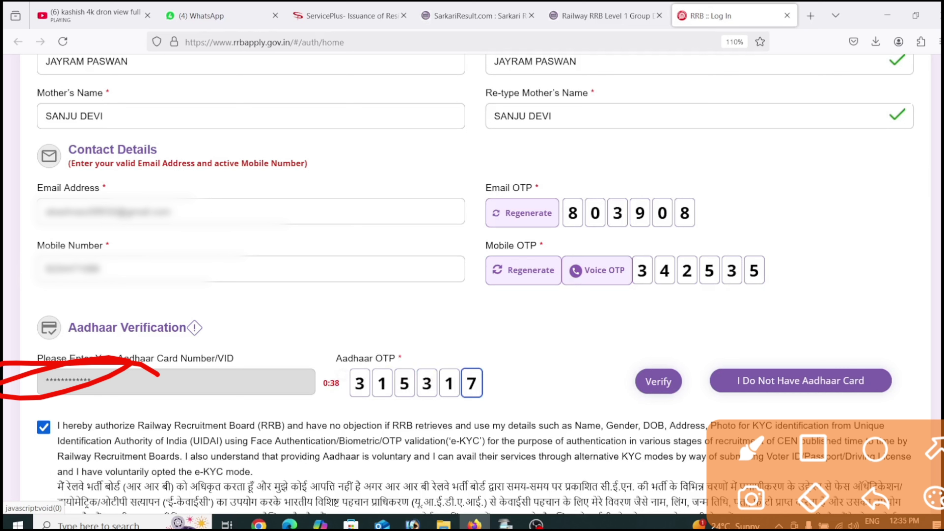
drag(509, 355, 271, 406)
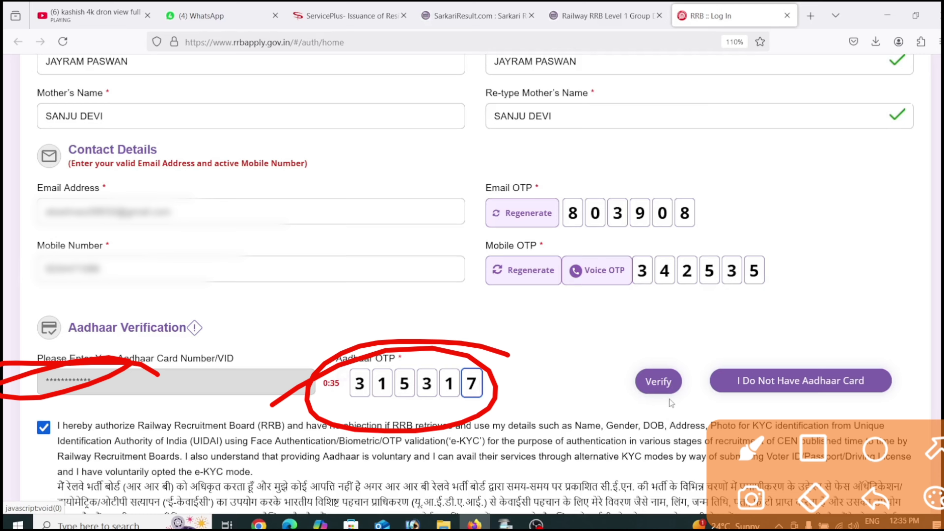
click(658, 381)
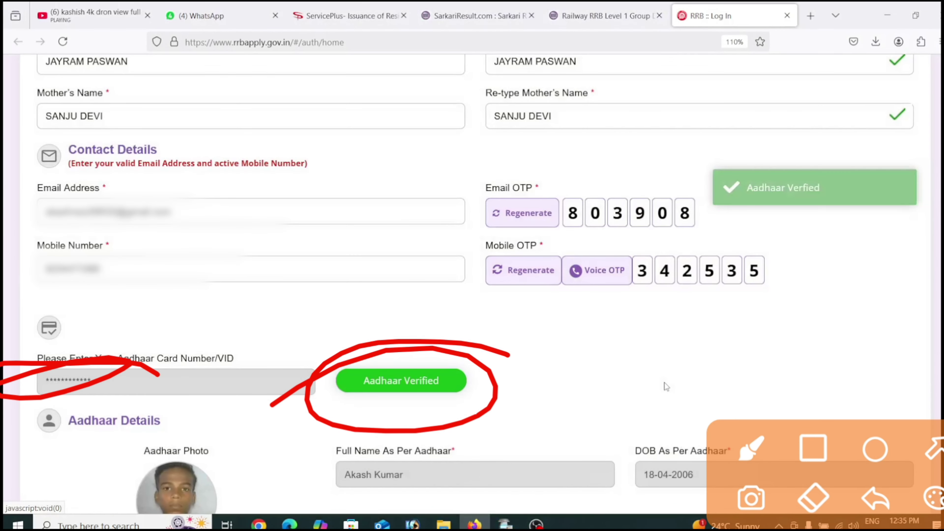
key(Escape)
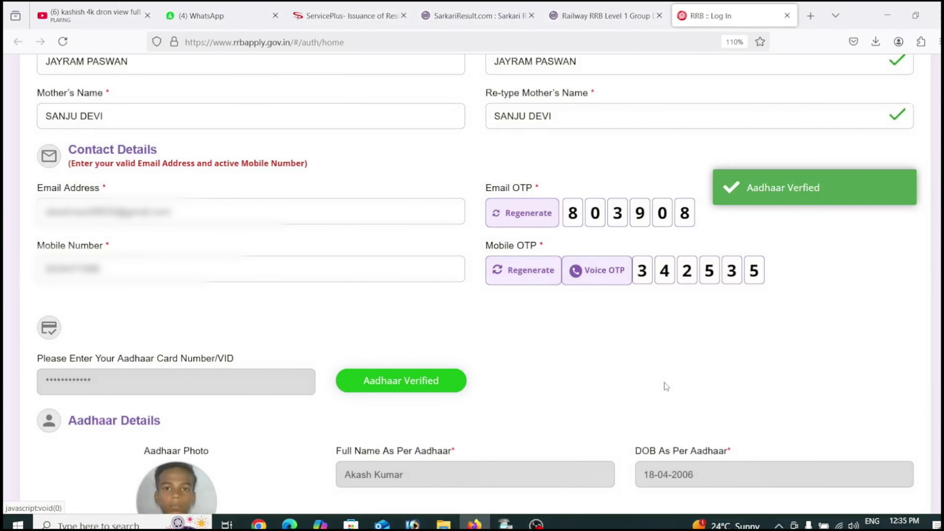
scroll(665, 382, down, 5)
mouse_move(235, 194)
mouse_down()
mouse_move(278, 261)
mouse_move(225, 308)
mouse_move(310, 255)
mouse_up()
drag(184, 347, 302, 284)
drag(363, 294, 540, 275)
drag(358, 310, 508, 290)
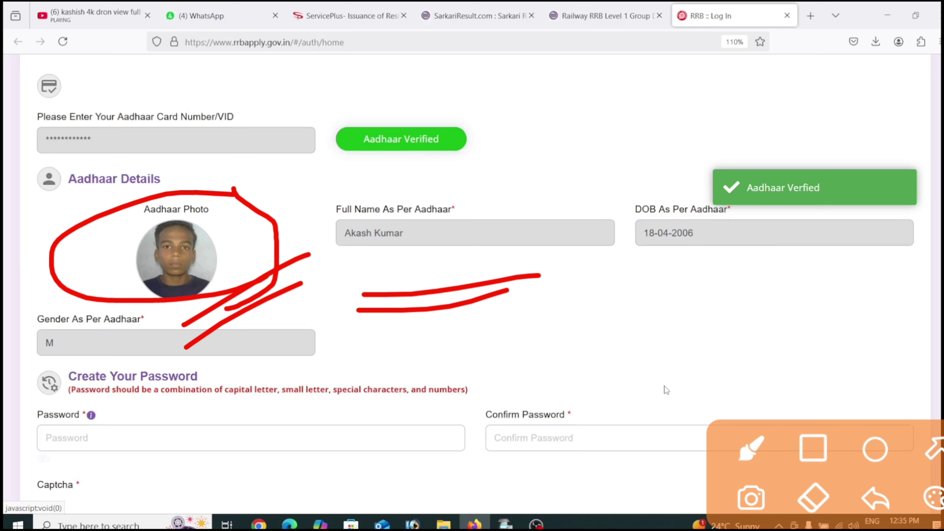
drag(605, 292, 834, 270)
drag(591, 320, 901, 282)
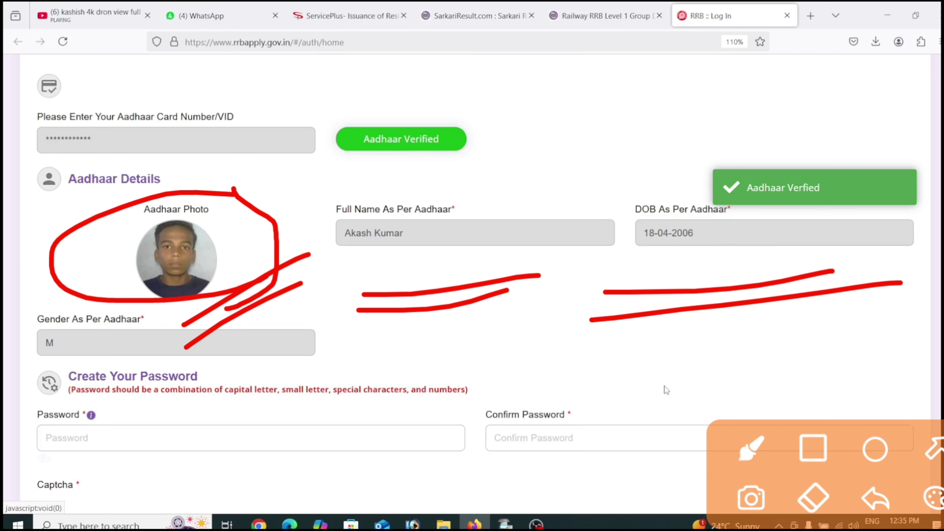
drag(265, 370, 404, 317)
drag(312, 363, 556, 274)
drag(32, 461, 106, 471)
drag(2, 432, 1, 463)
mouse_move(431, 405)
mouse_down()
mouse_move(813, 476)
mouse_move(685, 398)
mouse_up()
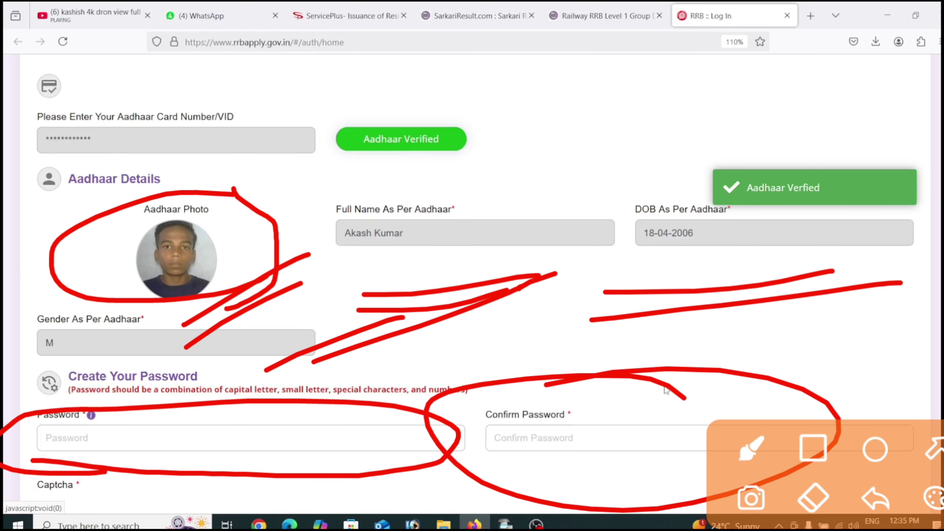
drag(248, 453, 376, 382)
drag(323, 457, 420, 405)
drag(547, 448, 639, 398)
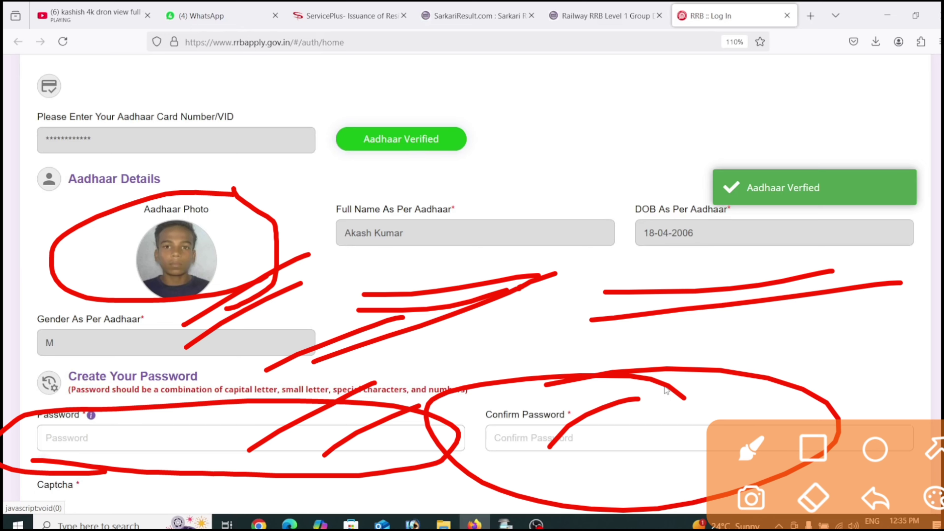
drag(590, 461, 735, 405)
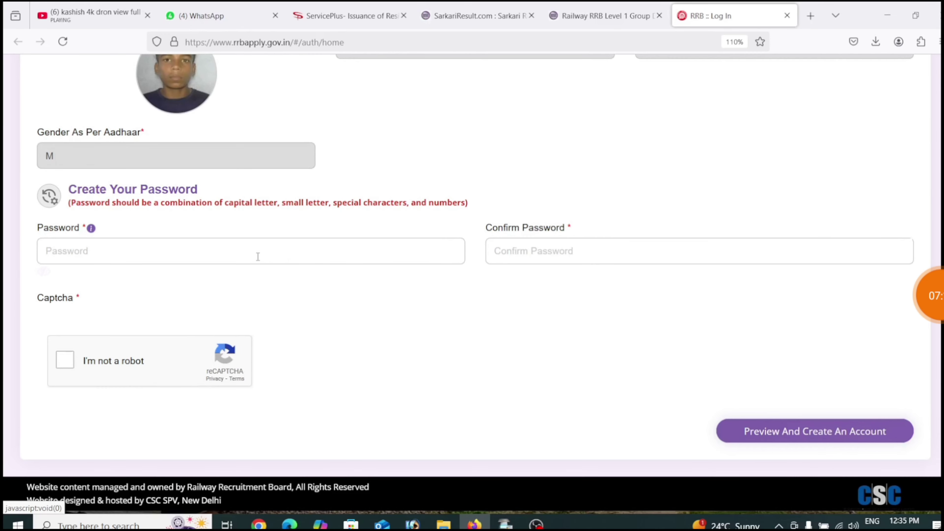
mouse_move(148, 325)
mouse_down()
mouse_move(80, 315)
mouse_move(250, 378)
mouse_move(1, 335)
mouse_up()
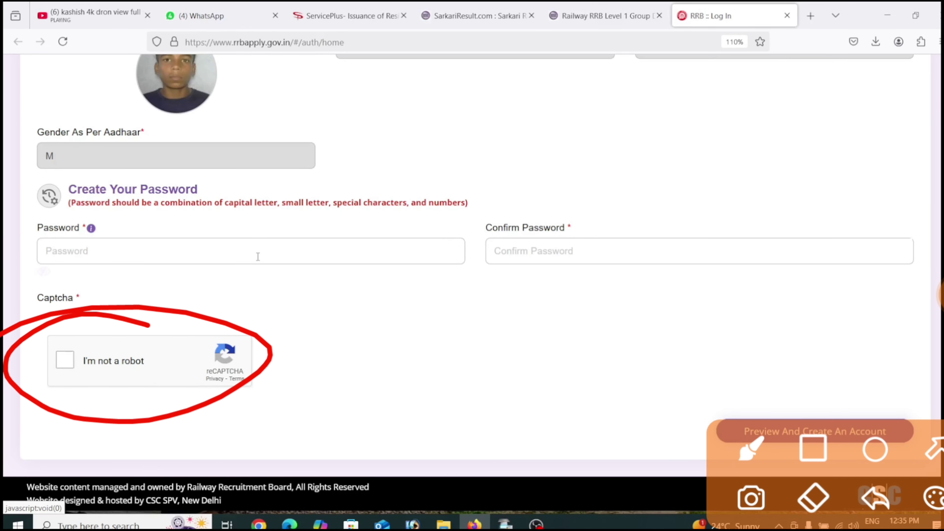
mouse_move(797, 371)
mouse_down()
mouse_move(661, 417)
mouse_move(941, 427)
mouse_move(658, 426)
mouse_up()
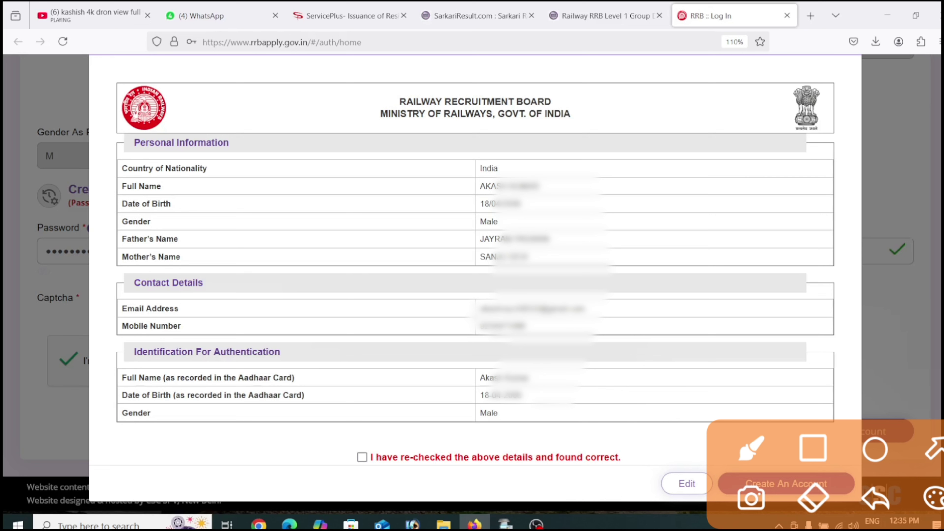
- In the preview, mark the personal and contact detail rows, re-check statement and account-creation button
drag(648, 161, 771, 122)
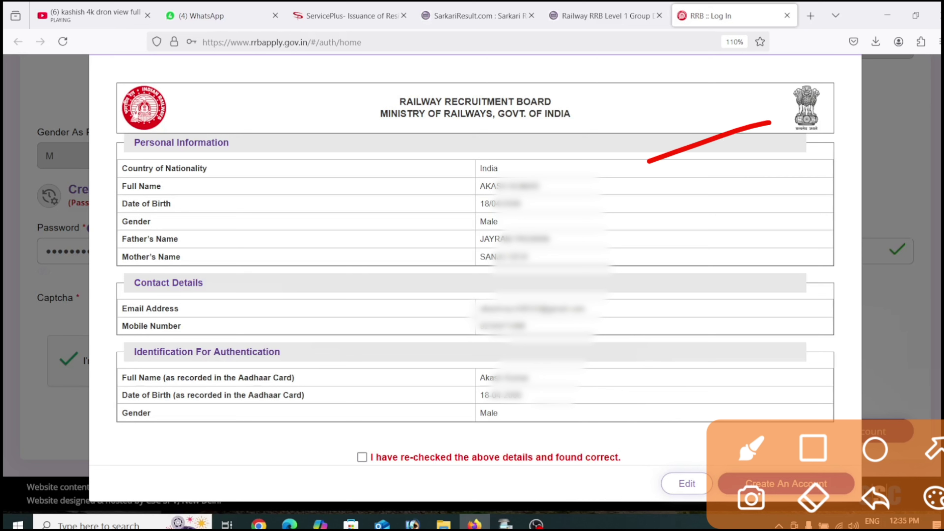
drag(705, 214, 851, 171)
drag(743, 241, 861, 200)
drag(688, 305, 767, 277)
drag(719, 331, 795, 299)
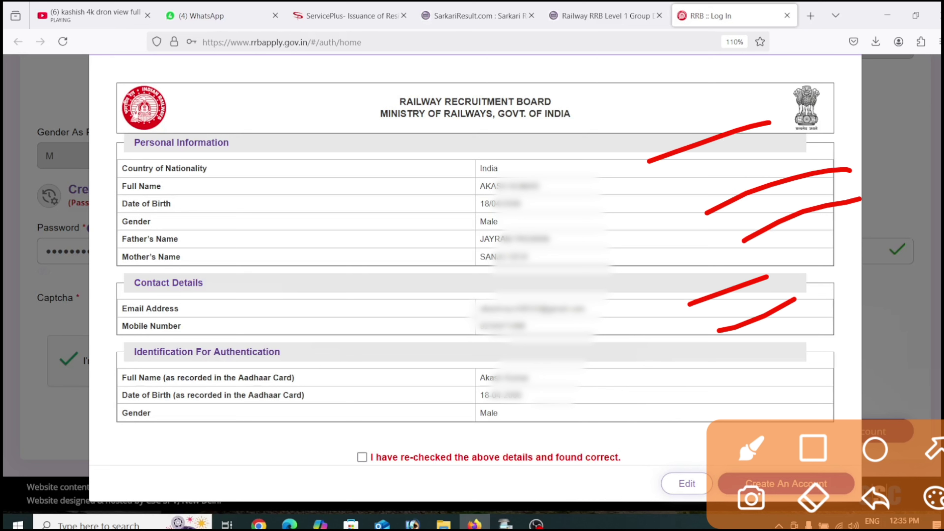
mouse_move(440, 444)
mouse_down()
mouse_move(314, 465)
mouse_move(266, 494)
mouse_up()
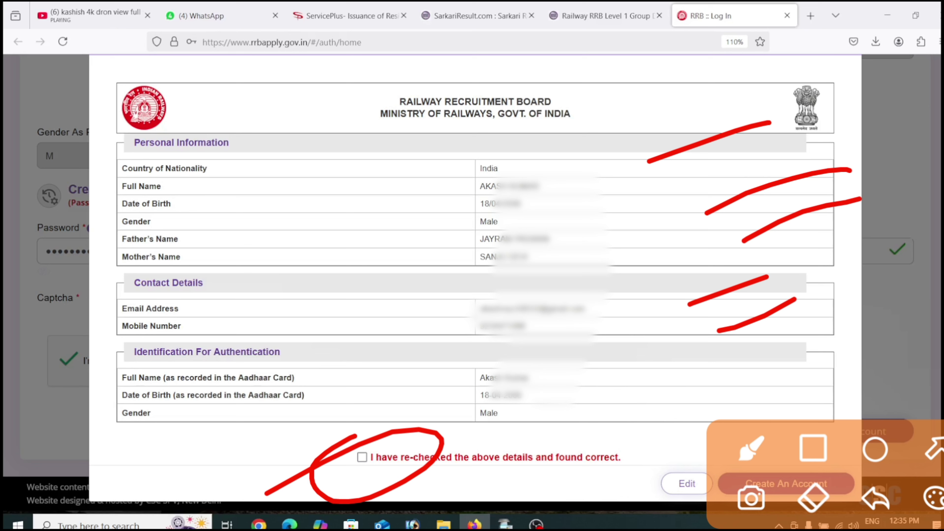
mouse_move(668, 439)
mouse_down()
mouse_move(637, 470)
mouse_move(709, 469)
mouse_move(609, 458)
mouse_up()
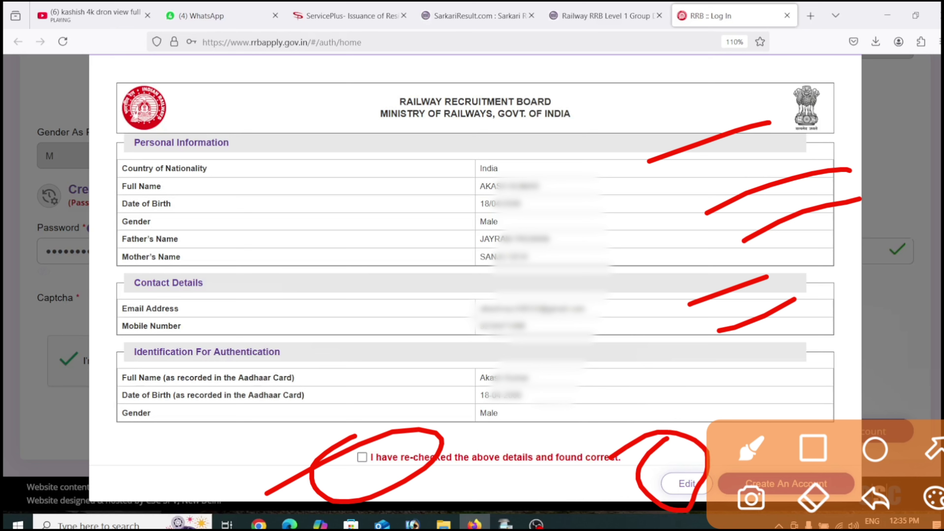
mouse_move(820, 391)
mouse_down()
mouse_move(735, 499)
mouse_move(927, 462)
mouse_move(724, 417)
mouse_up()
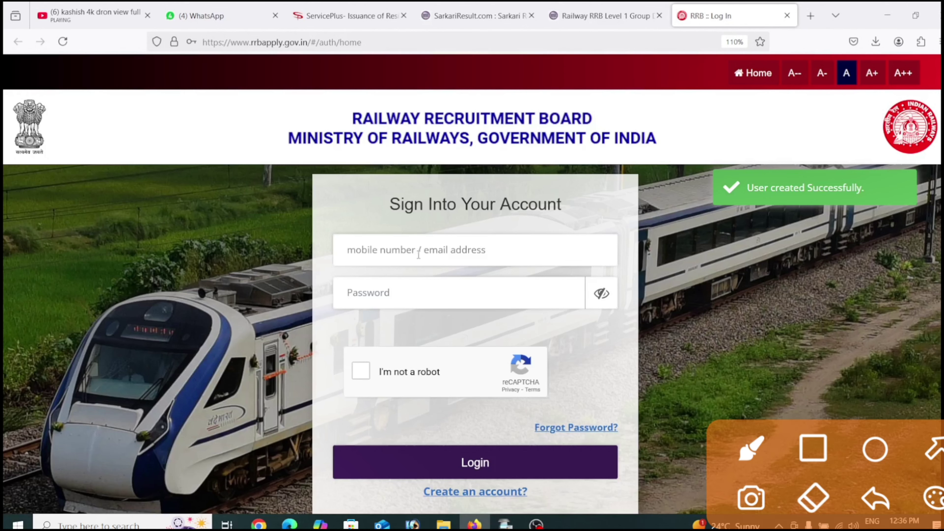
- Highlight the 'User created Successfully' message, sign-in fields, password, robot check and sign-in button
mouse_move(694, 217)
mouse_down()
mouse_move(798, 225)
mouse_move(811, 153)
mouse_move(803, 227)
mouse_up()
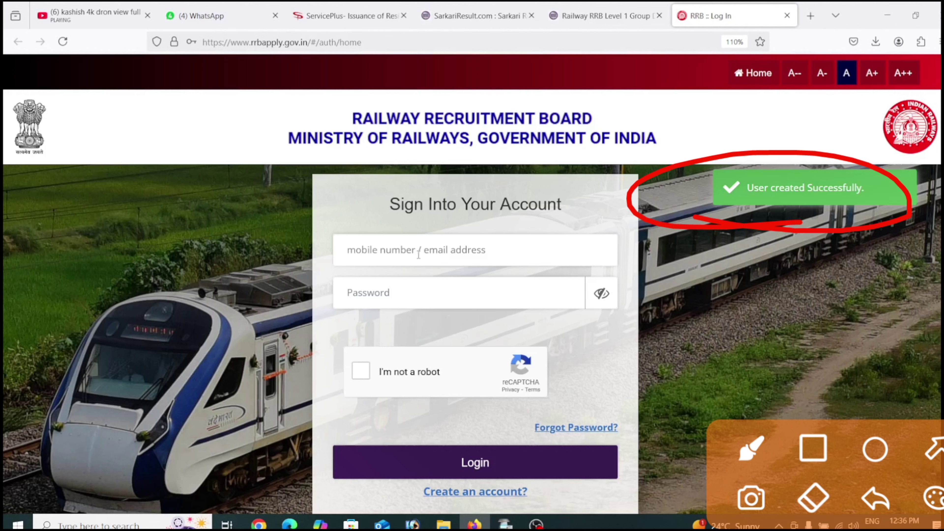
drag(634, 214, 550, 252)
drag(583, 255, 742, 201)
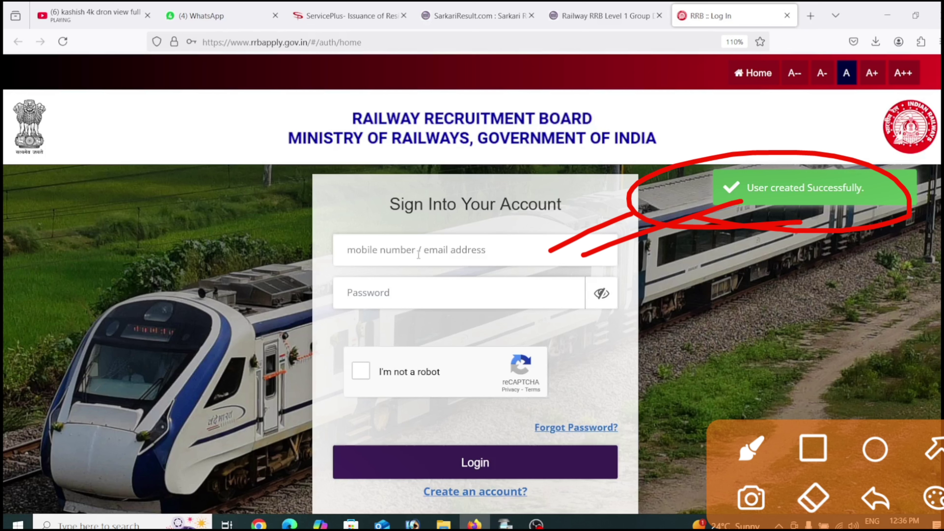
drag(668, 275, 541, 318)
drag(573, 331, 737, 274)
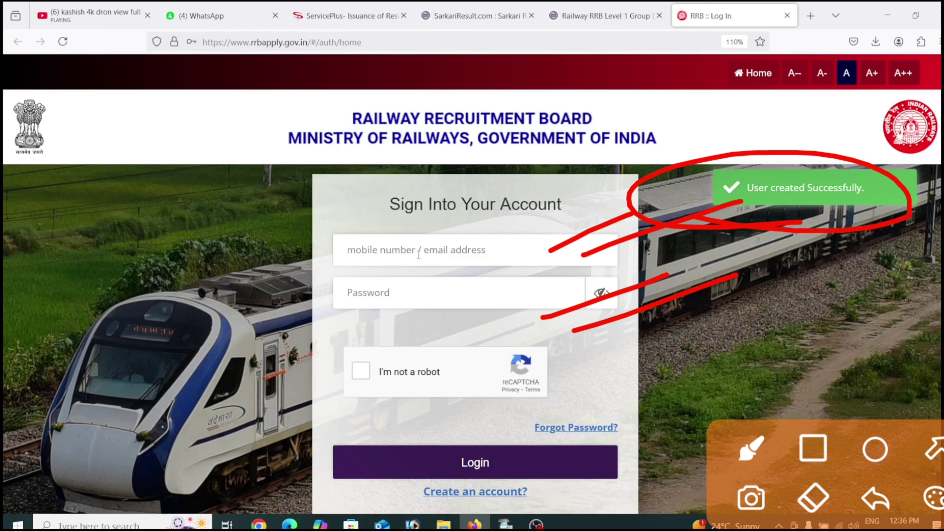
mouse_move(436, 349)
mouse_down()
mouse_move(309, 389)
mouse_move(324, 367)
mouse_up()
mouse_move(550, 426)
mouse_down()
mouse_move(339, 453)
mouse_move(643, 411)
mouse_up()
drag(437, 418, 360, 454)
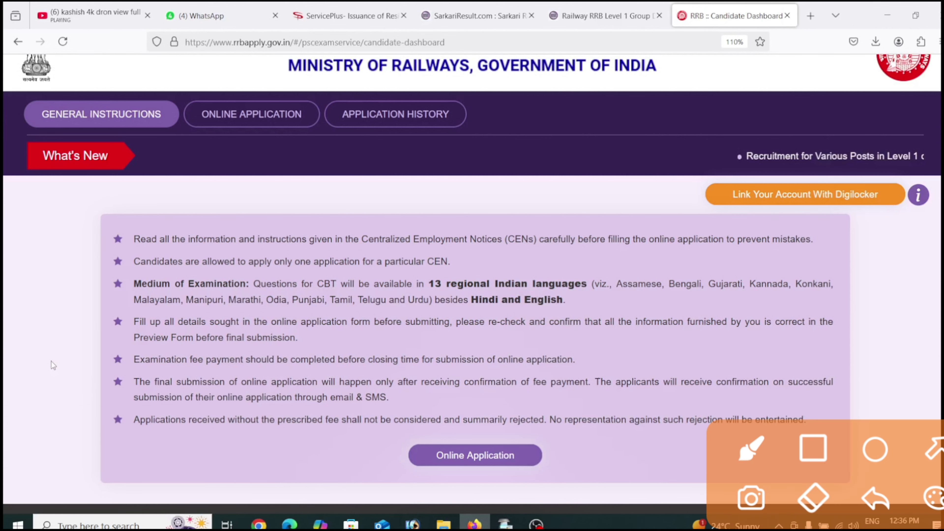
- Circle the Online Application entry on the dashboard, then clear the annotations
mouse_move(600, 443)
mouse_down()
mouse_move(323, 456)
mouse_move(476, 412)
mouse_up()
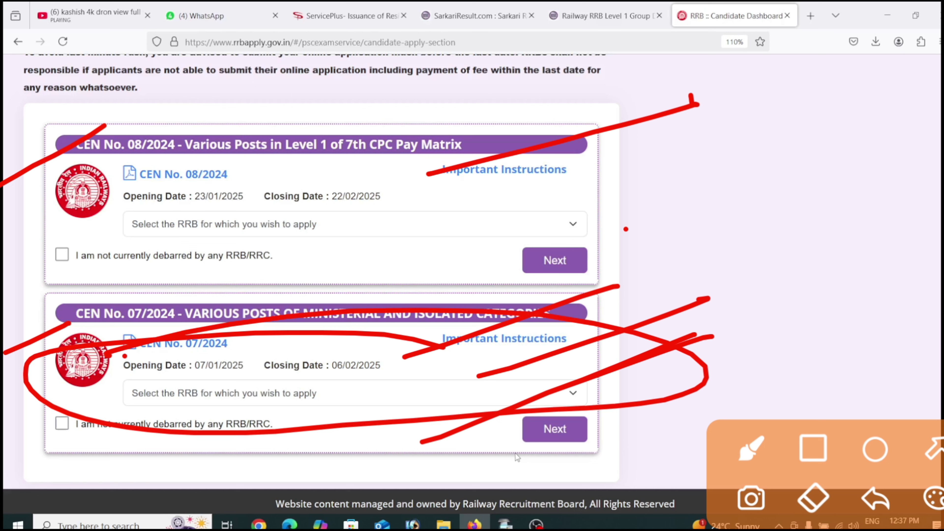
key(Escape)
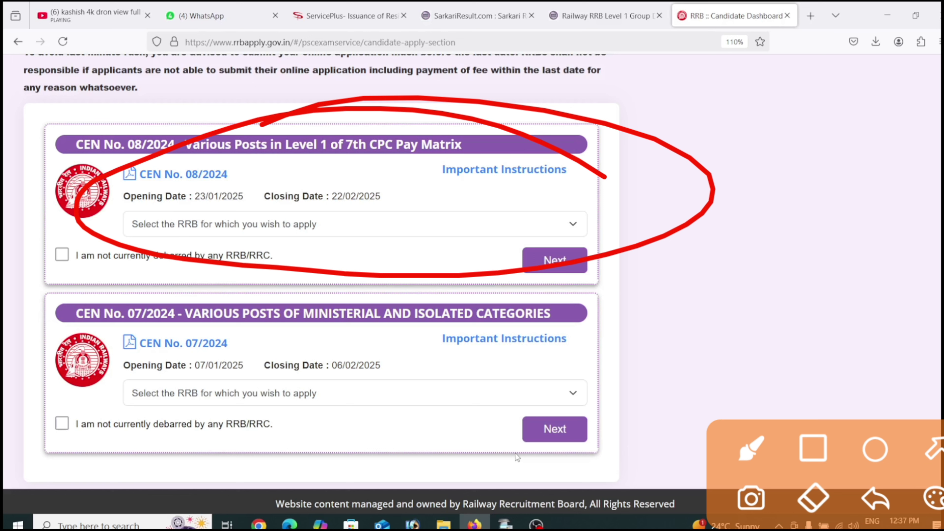
key(Escape)
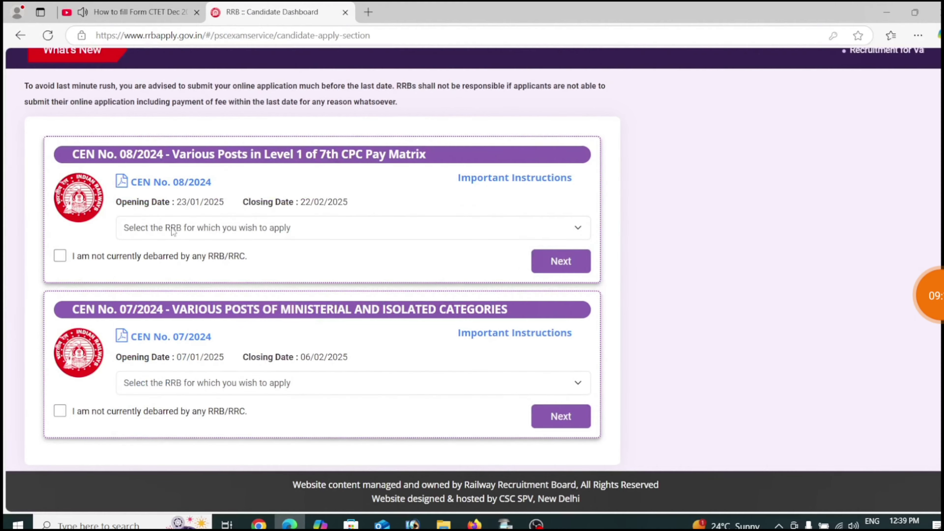
- Choose Prayagraj as the RRB region for CEN 08/2024
click(174, 228)
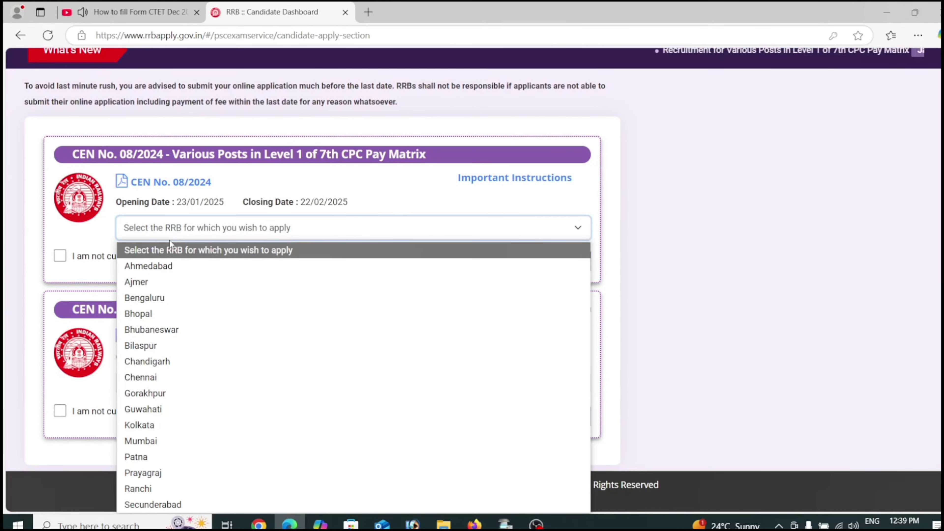
key(p)
key(Down)
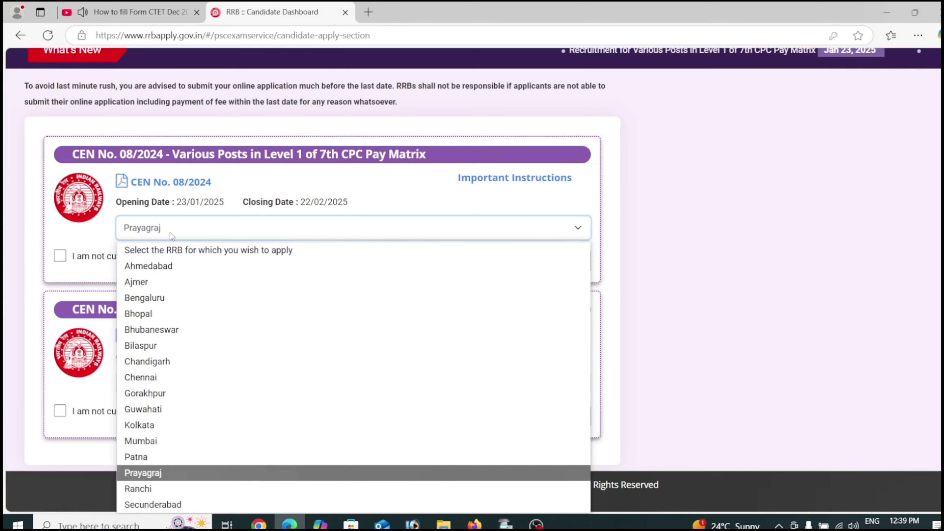
key(Home)
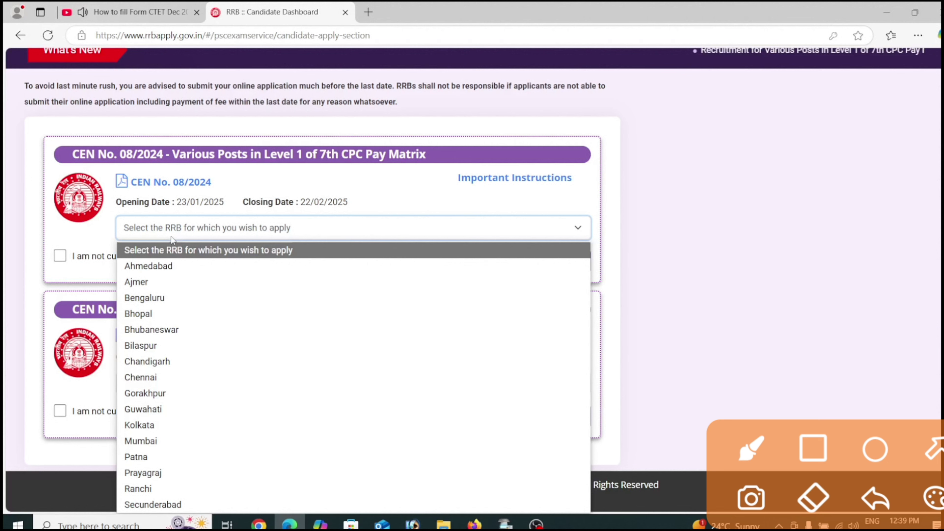
- Annotate the list of RRB regions for viewers
drag(480, 320, 607, 235)
drag(503, 374, 615, 289)
drag(549, 424, 621, 380)
drag(548, 400, 622, 335)
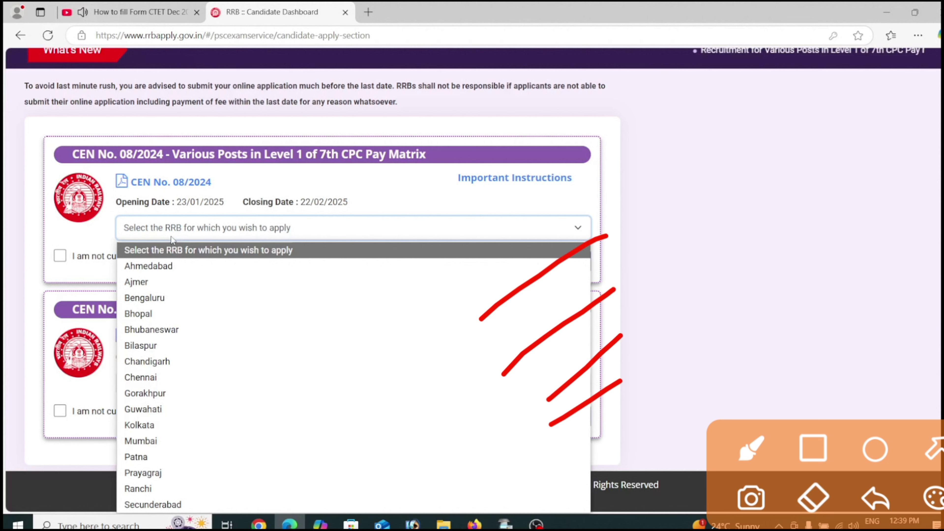
drag(522, 317, 668, 220)
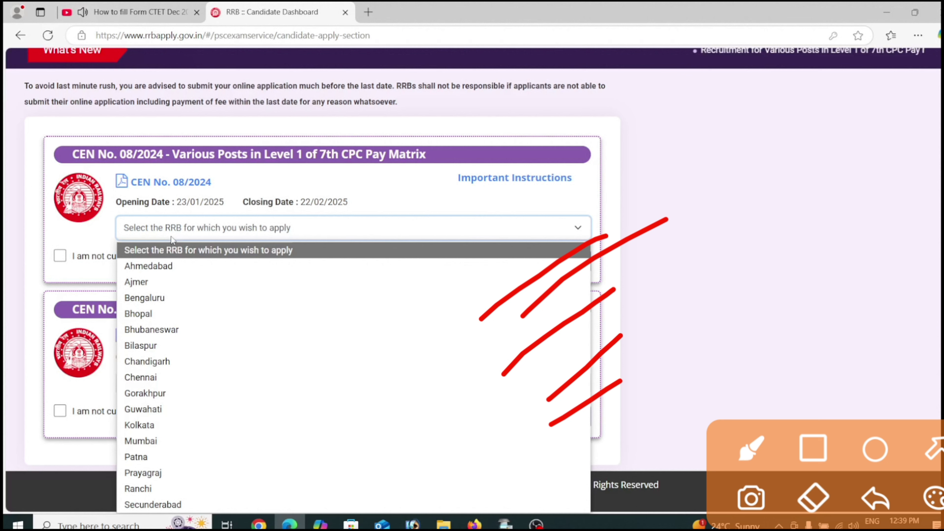
drag(507, 282, 646, 182)
drag(571, 259, 660, 194)
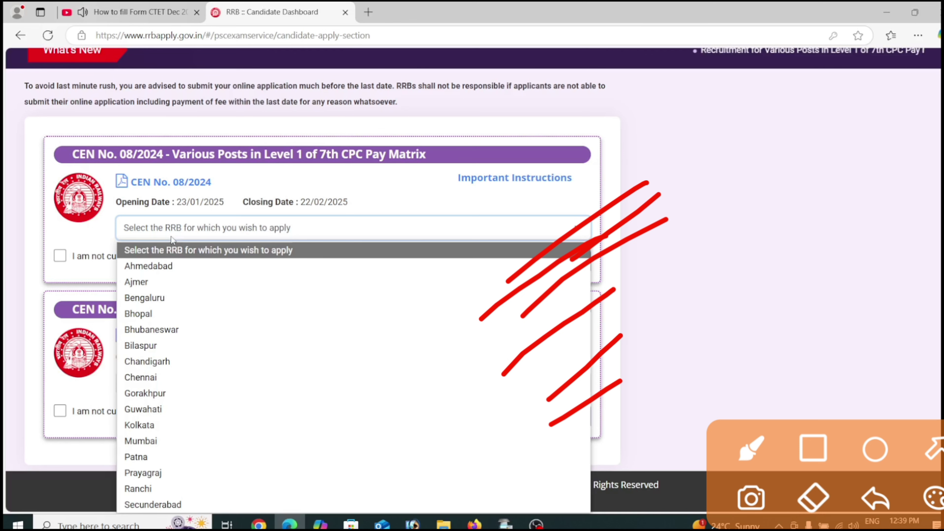
drag(466, 350, 613, 276)
drag(458, 421, 622, 336)
drag(522, 479, 653, 405)
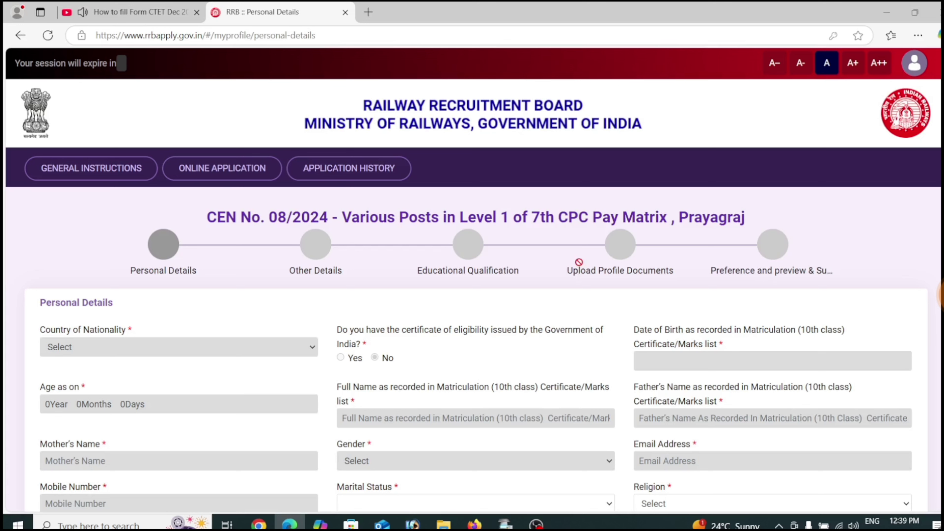
click(941, 294)
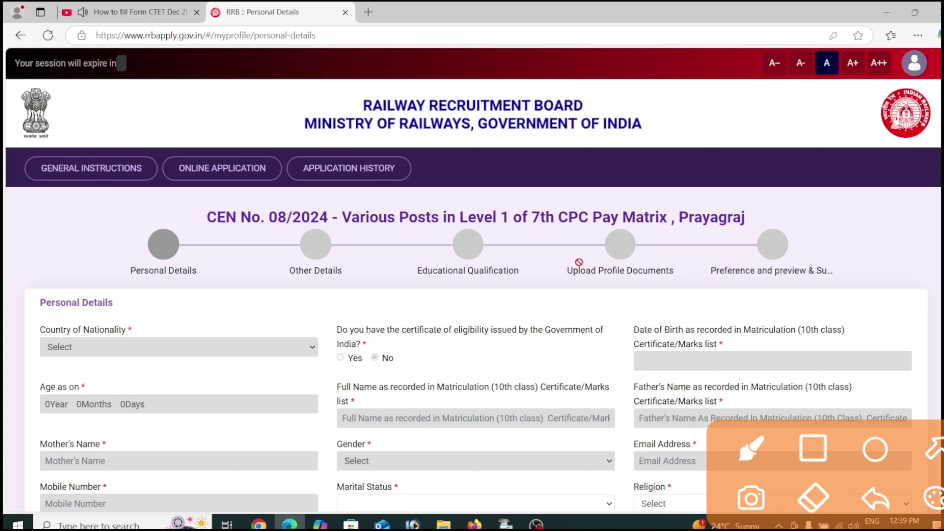
mouse_move(710, 226)
mouse_down()
mouse_move(783, 220)
mouse_move(942, 178)
mouse_up()
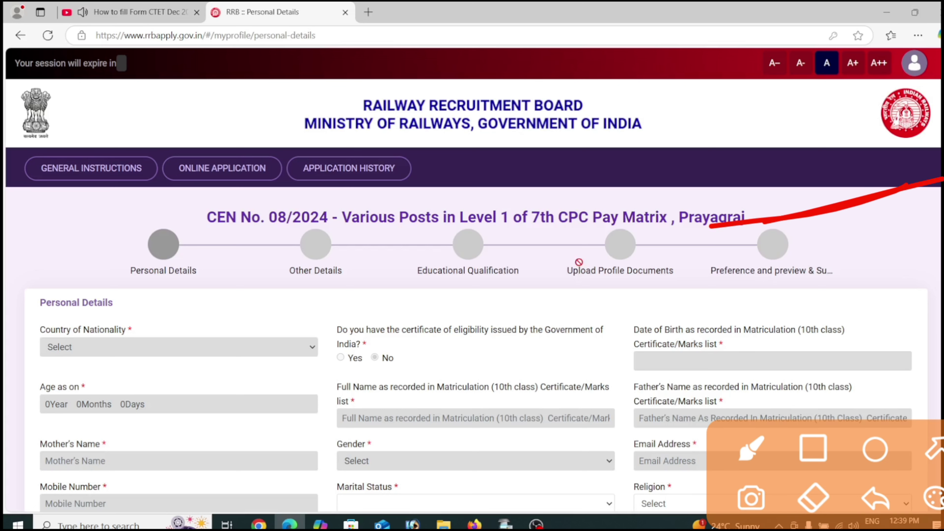
drag(124, 299, 204, 287)
drag(285, 307, 359, 288)
mouse_move(416, 296)
mouse_down()
mouse_move(650, 277)
mouse_move(748, 297)
mouse_move(849, 236)
mouse_move(727, 295)
mouse_move(873, 285)
mouse_up()
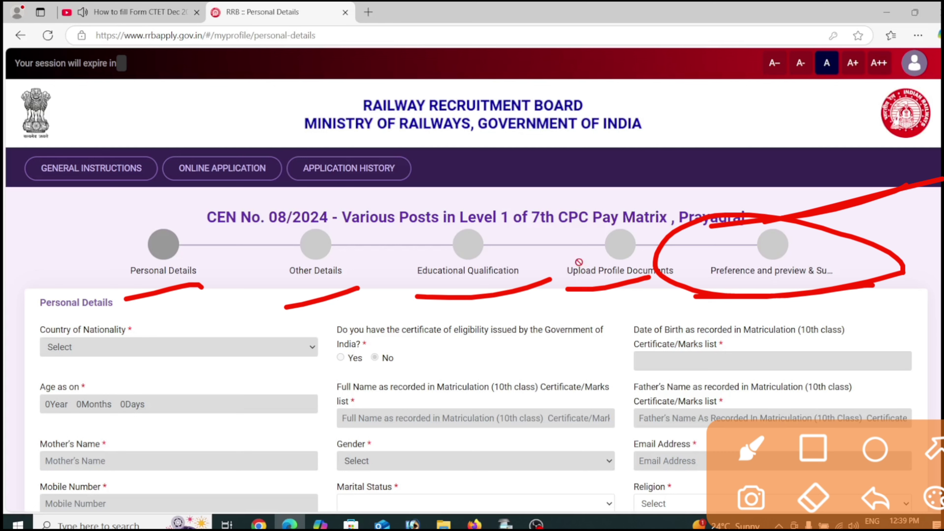
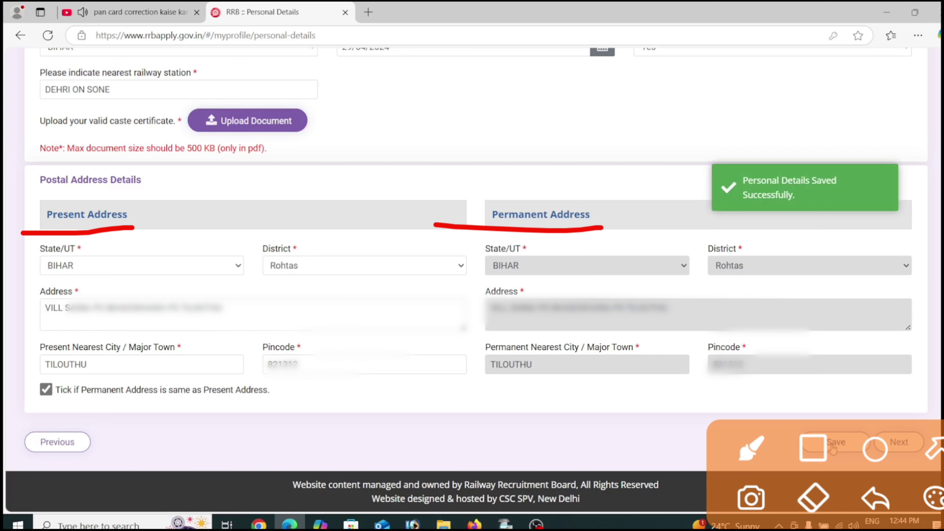
- Highlight the address fields: State, District, same-as-present option, Pincode and Nearest City TILOUTHU
drag(3, 296, 77, 272)
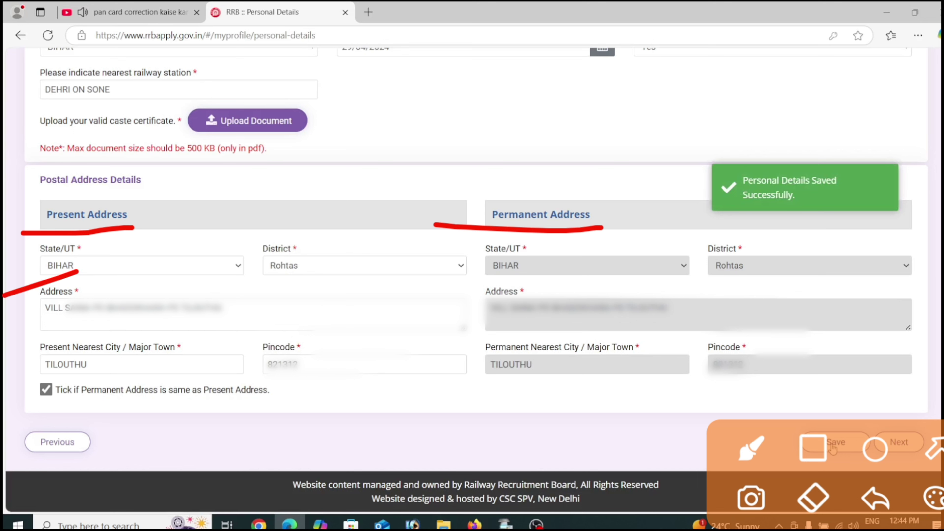
drag(263, 286, 383, 265)
drag(1, 345, 86, 320)
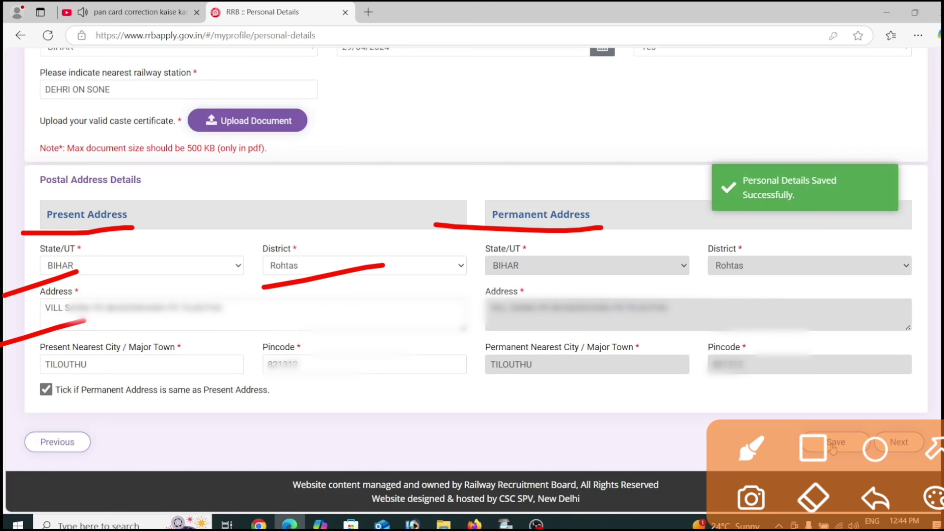
drag(95, 396, 186, 360)
drag(322, 386, 425, 348)
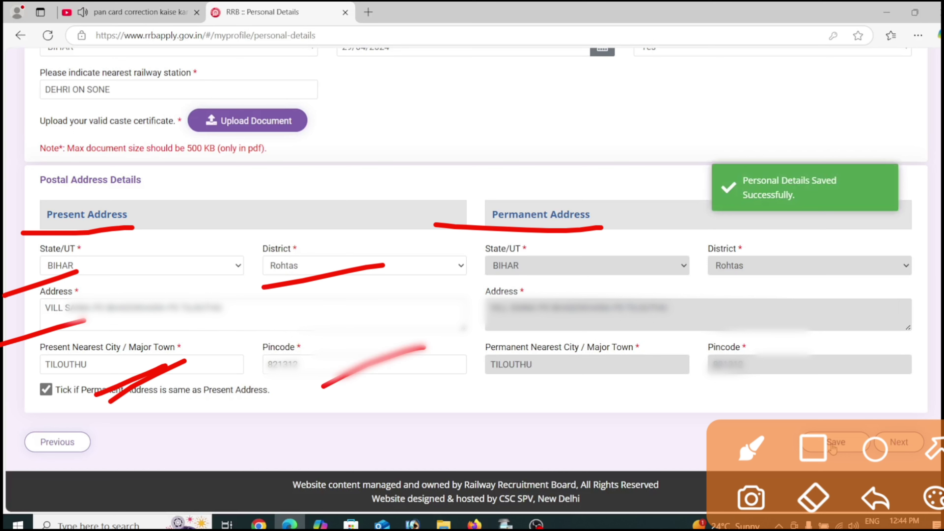
mouse_move(41, 366)
mouse_down()
mouse_move(150, 356)
mouse_move(0, 382)
mouse_up()
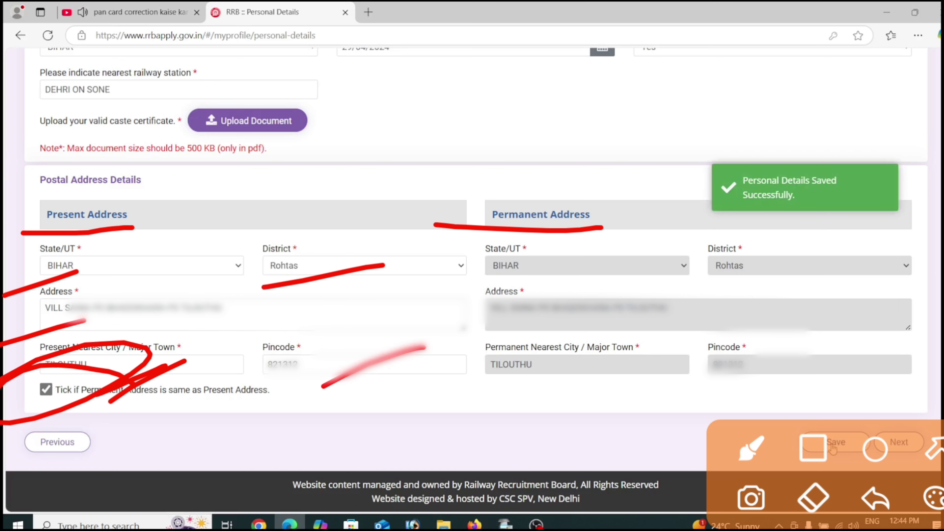
- Point out the Personal Details Saved Successfully message and continue to Other Details
mouse_move(795, 403)
mouse_down()
mouse_move(887, 450)
mouse_move(714, 445)
mouse_up()
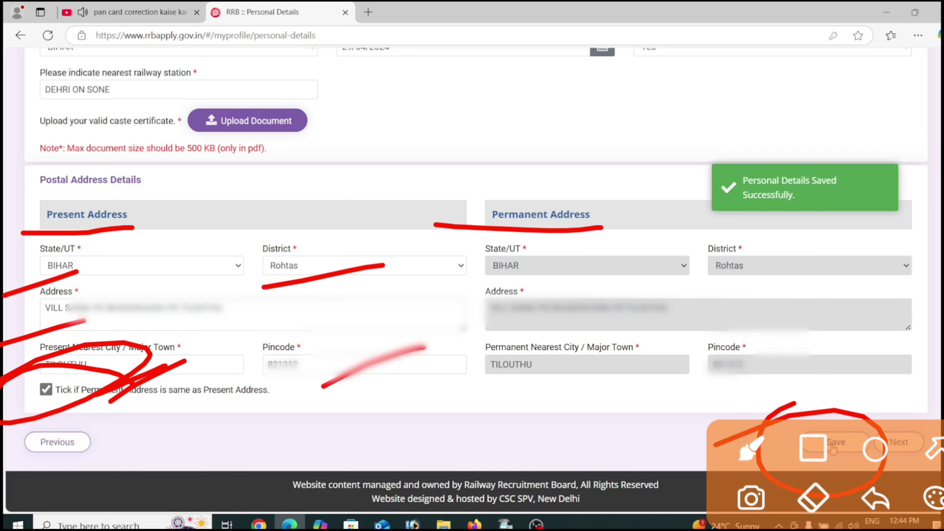
mouse_move(897, 163)
mouse_down()
mouse_move(680, 212)
mouse_move(903, 194)
mouse_move(698, 175)
mouse_up()
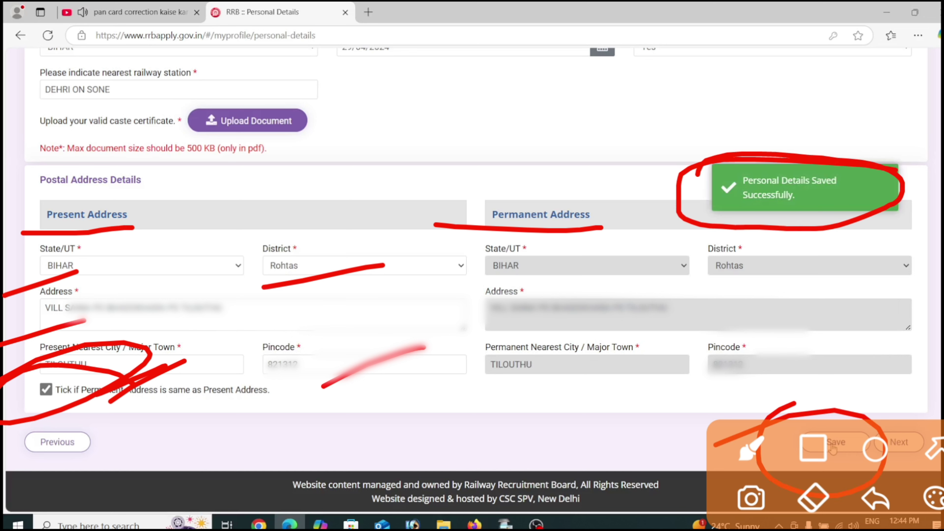
drag(875, 416, 879, 446)
click(889, 443)
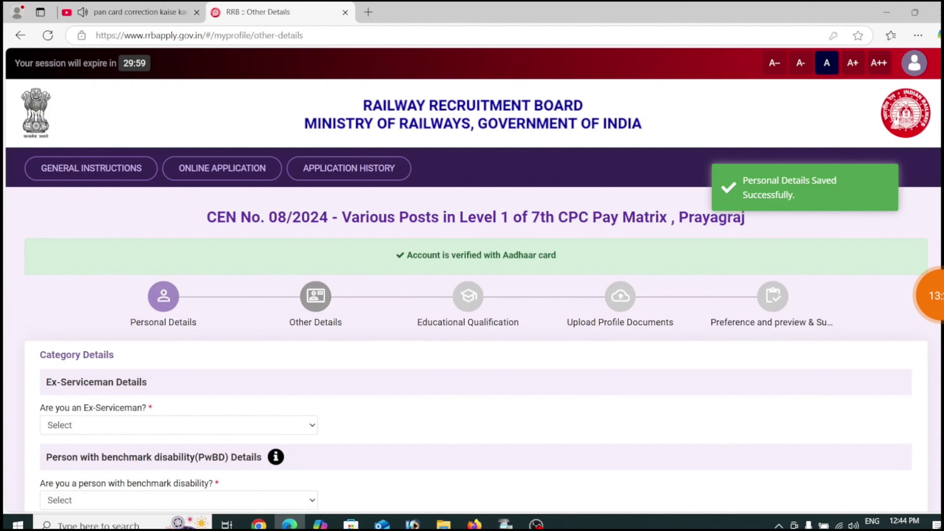
- Answer No to the Ex-Serviceman, disability and scribe questions
scroll(476, 279, down, 8)
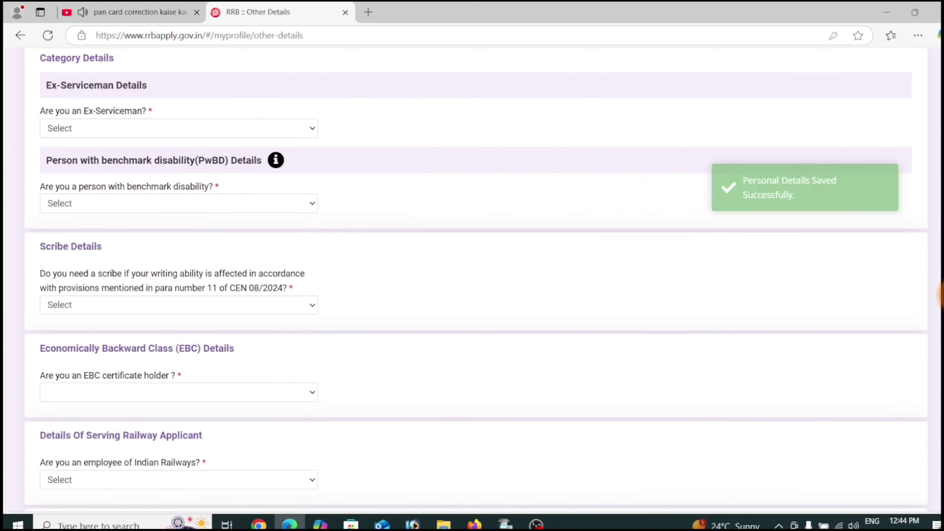
scroll(921, 209, up, 3)
scroll(907, 213, down, 3)
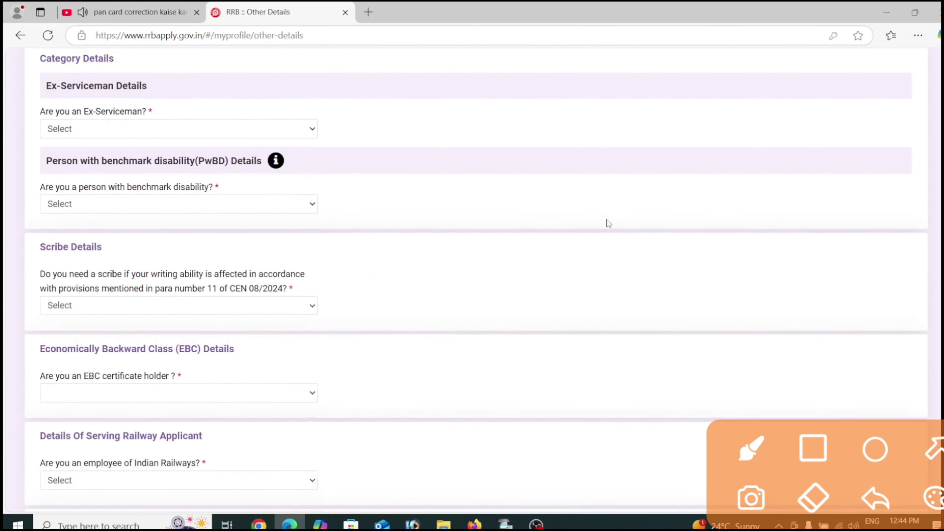
click(145, 134)
click(131, 183)
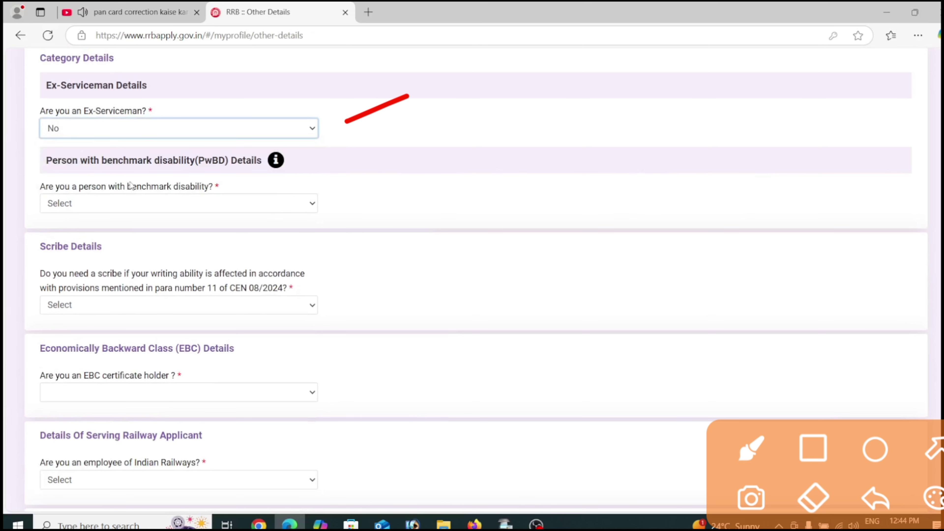
click(117, 205)
click(95, 255)
click(92, 305)
click(67, 352)
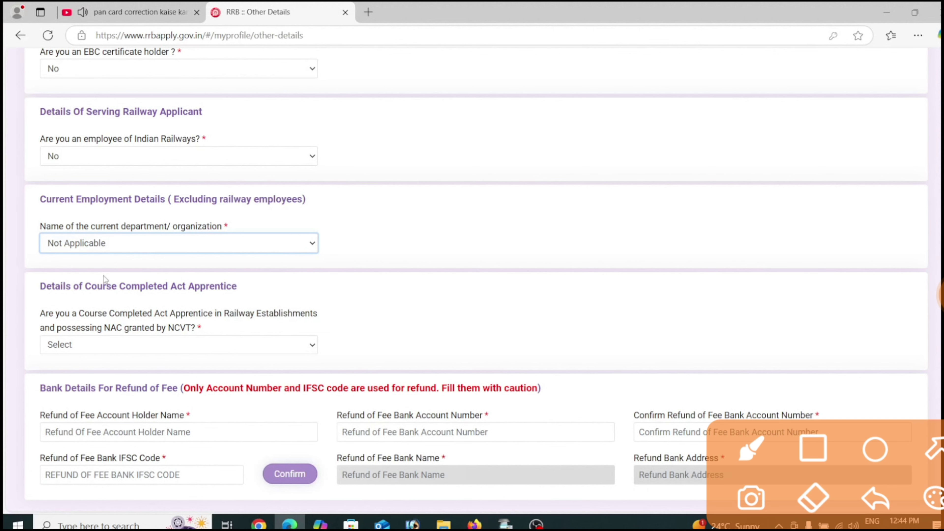
- Annotate the EBC, railway employee, department Not Applicable and Act Apprentice answers
mouse_move(248, 126)
mouse_down()
mouse_move(421, 85)
mouse_move(428, 72)
mouse_up()
drag(315, 172, 551, 100)
drag(380, 154, 597, 70)
mouse_move(264, 283)
mouse_down()
mouse_move(548, 171)
mouse_move(539, 167)
mouse_up()
drag(362, 256, 554, 173)
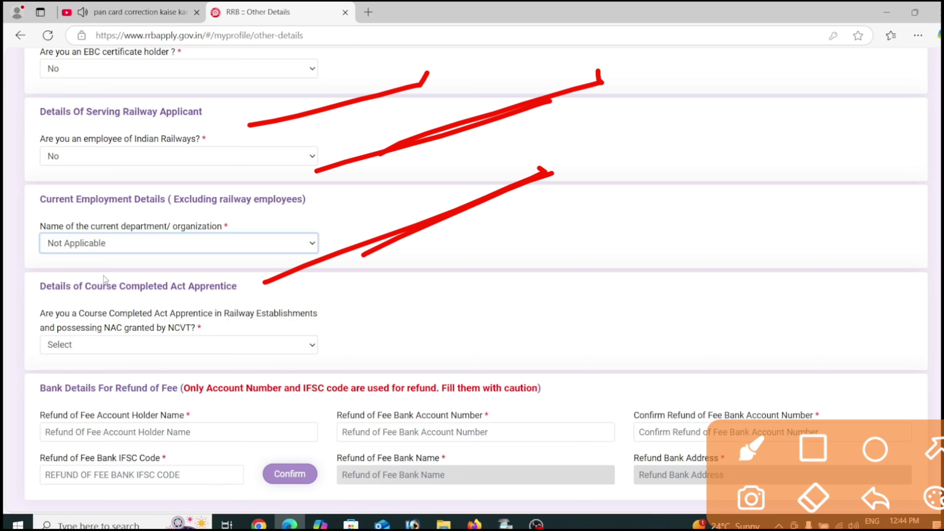
drag(281, 372, 436, 300)
drag(321, 371, 489, 292)
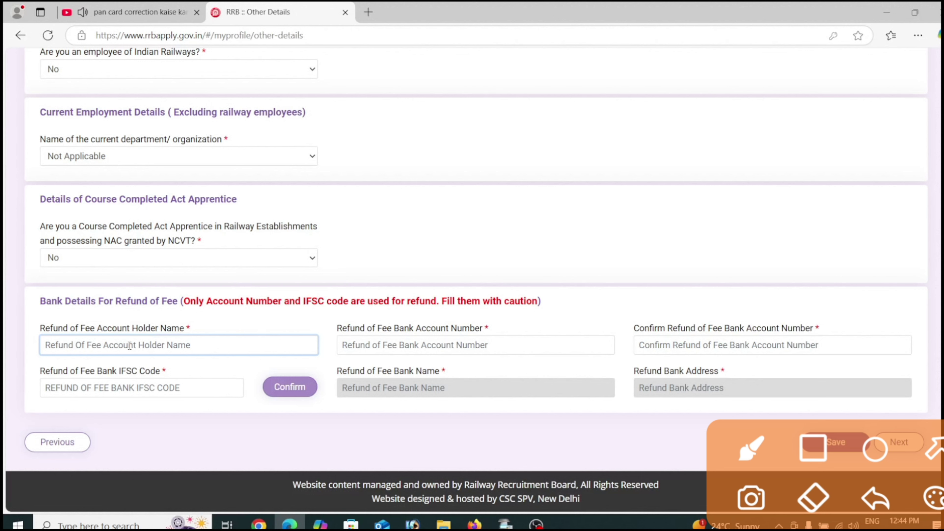
- Mark the refund account holder, account number, confirm number, IFSC, bank name and address fields
mouse_move(6, 354)
mouse_down()
mouse_move(234, 359)
mouse_move(359, 348)
mouse_move(3, 324)
mouse_move(71, 354)
mouse_up()
drag(242, 342, 325, 306)
drag(344, 290, 232, 357)
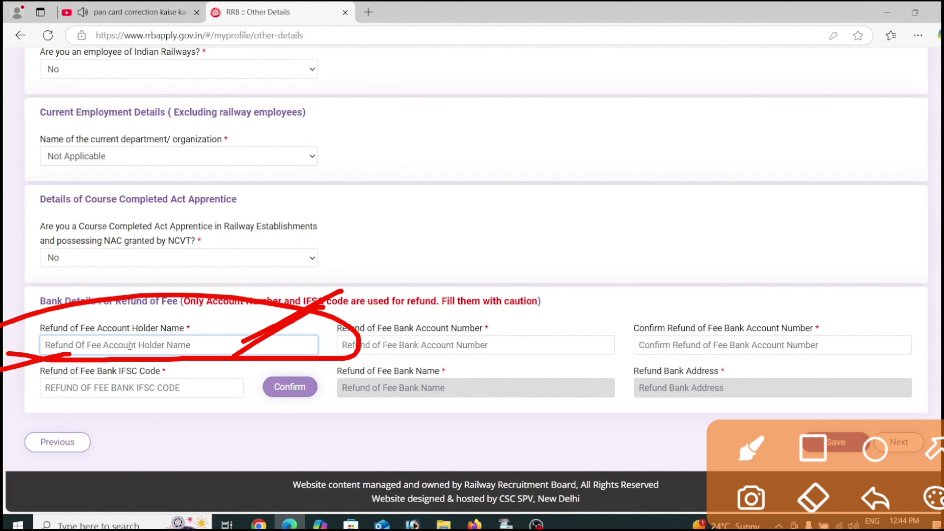
mouse_move(495, 360)
mouse_down()
mouse_move(608, 316)
mouse_move(498, 366)
mouse_up()
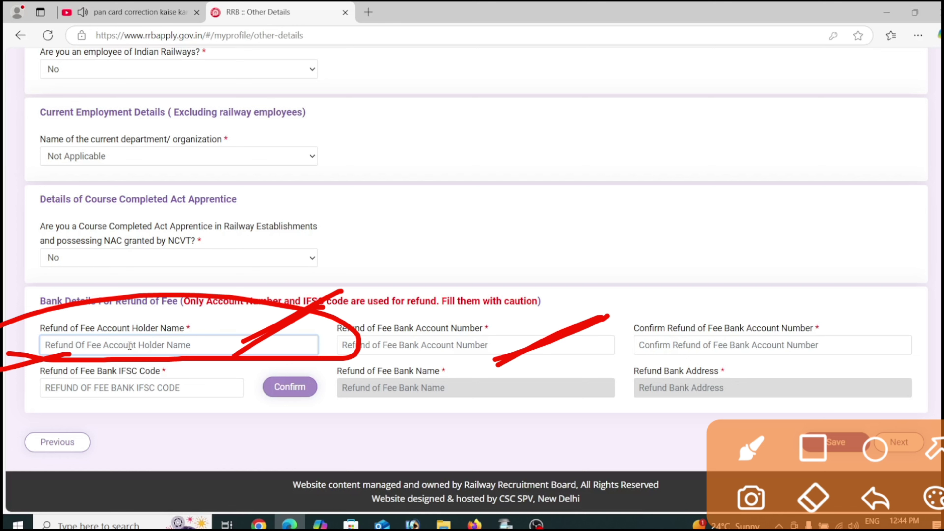
mouse_move(786, 353)
mouse_down()
mouse_move(904, 311)
mouse_move(835, 344)
mouse_up()
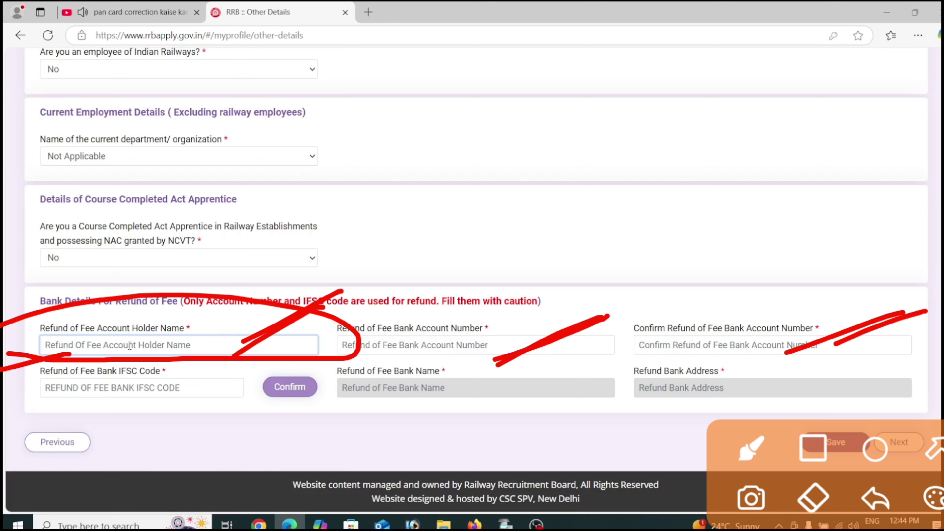
mouse_move(119, 428)
mouse_down()
mouse_move(242, 380)
mouse_move(115, 439)
mouse_move(218, 407)
mouse_up()
drag(314, 373, 220, 393)
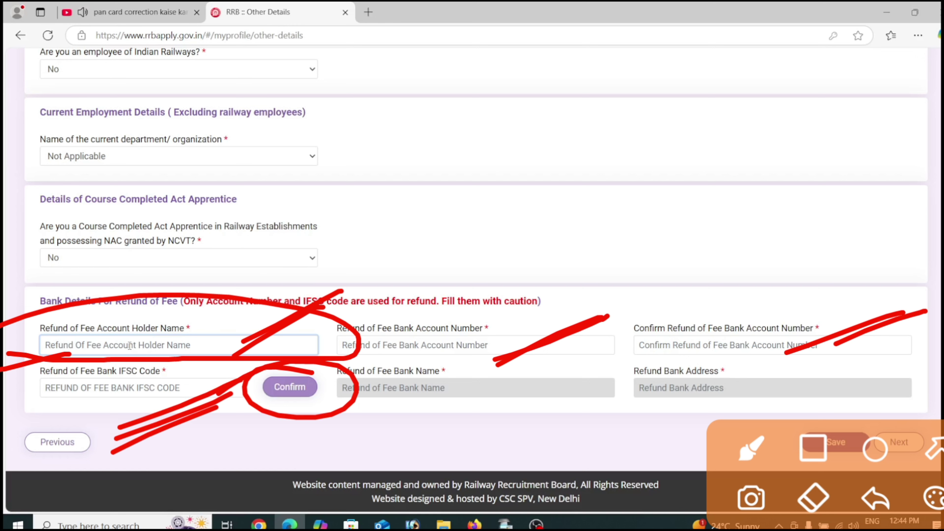
drag(389, 431, 489, 406)
drag(641, 419, 781, 382)
drag(474, 442, 566, 407)
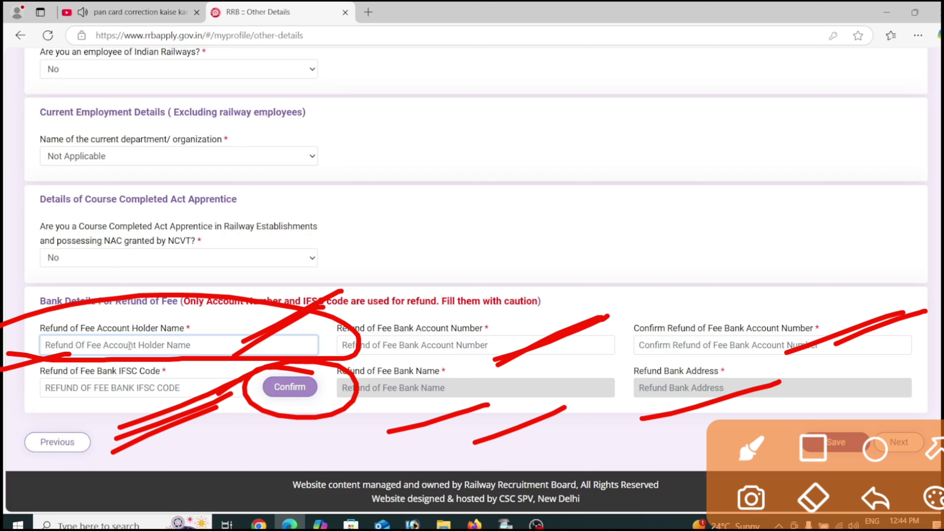
- Clear the annotations and underline the refund bank details heading
key(Escape)
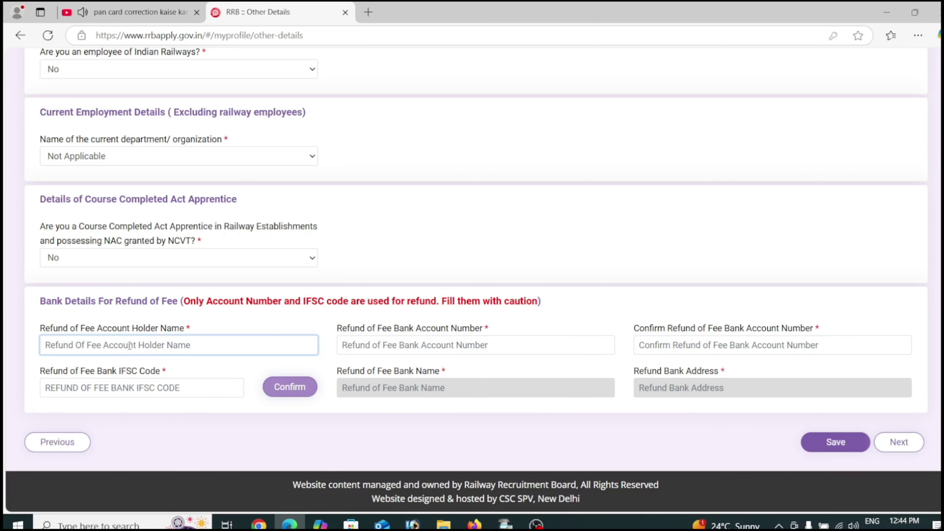
key(ctrl+shift+d)
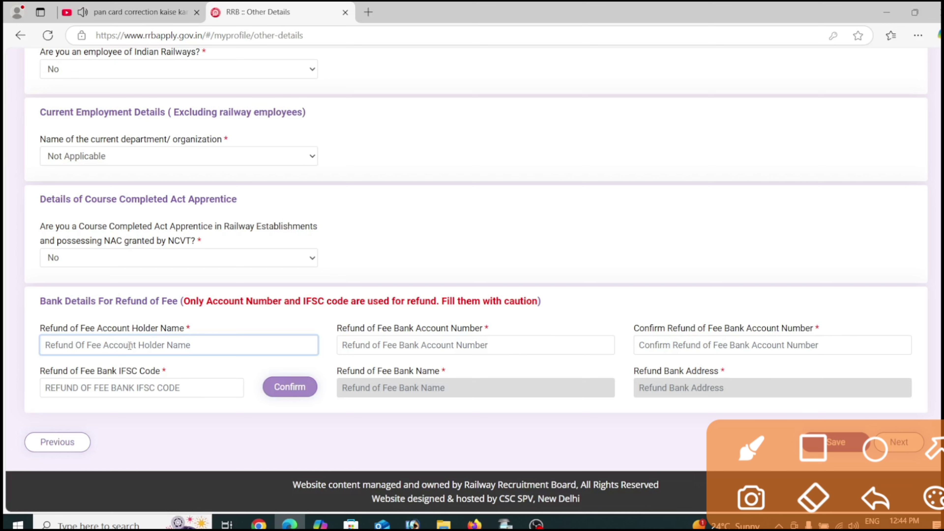
mouse_move(206, 325)
mouse_down()
mouse_move(300, 279)
mouse_move(454, 251)
mouse_up()
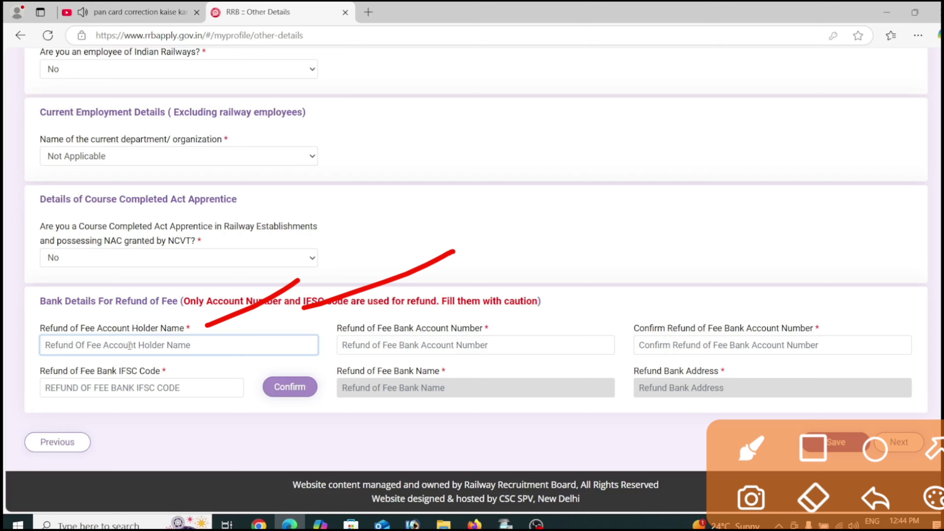
drag(612, 296, 612, 296)
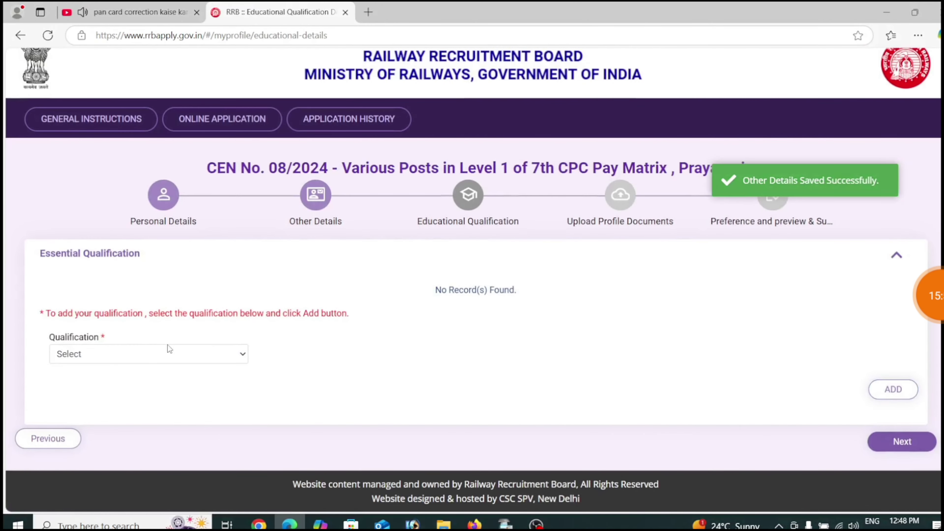
- Add a Matriculation/SSLC qualification with state BIHAR and district Rohtas
click(166, 348)
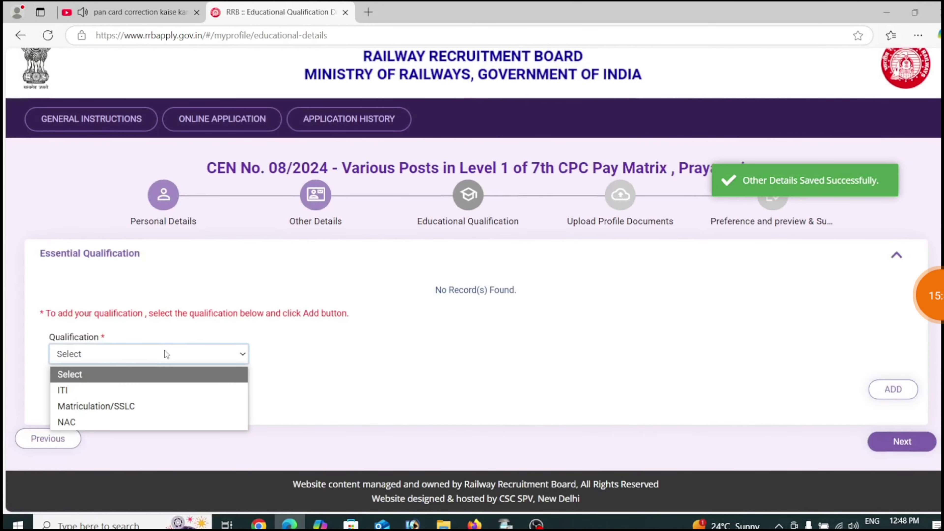
click(117, 407)
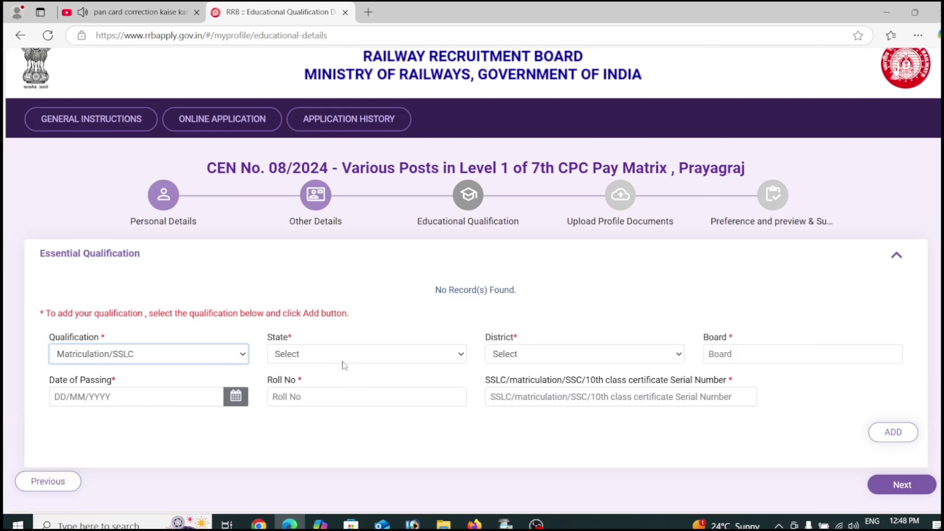
click(352, 357)
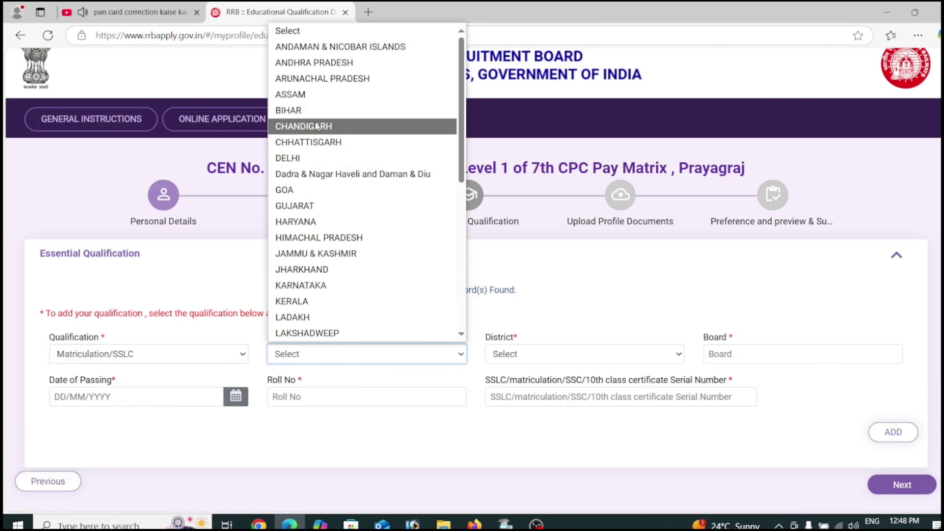
click(319, 112)
click(531, 353)
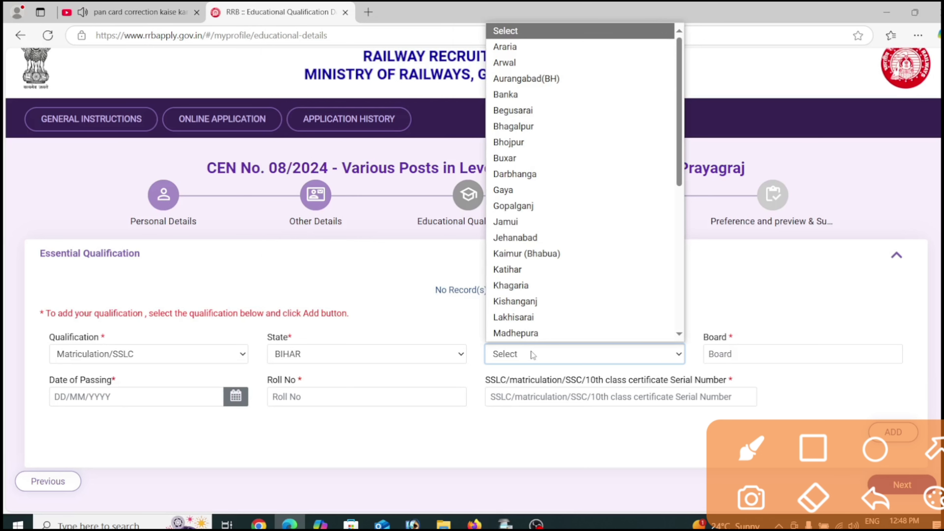
key(r)
key(Return)
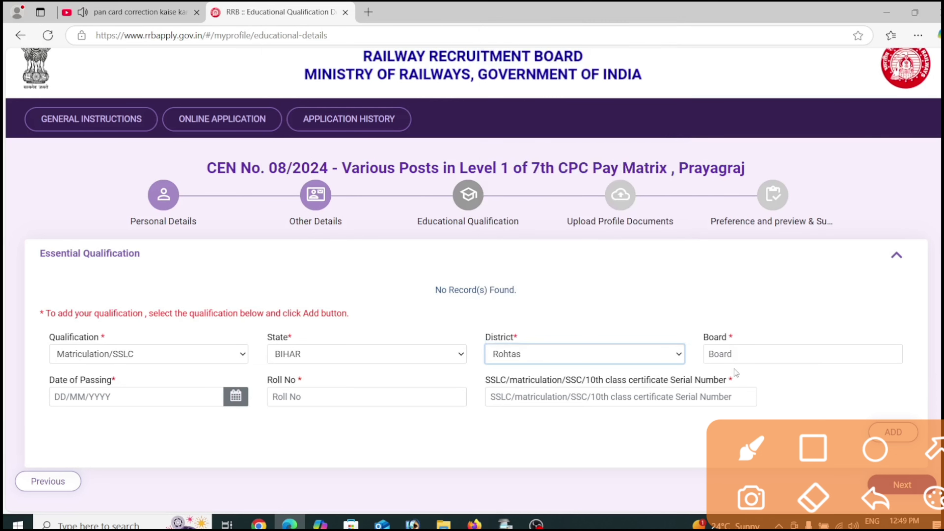
click(825, 355)
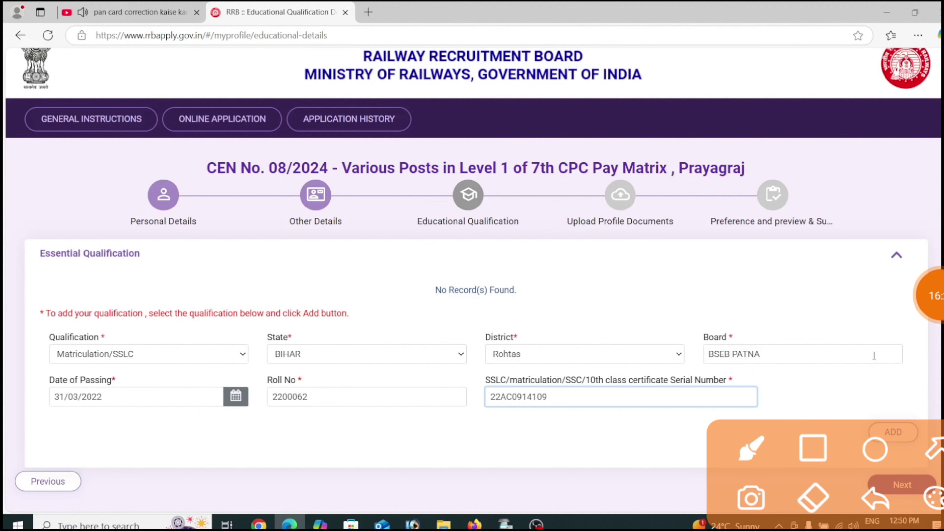
- Underline the Date of Passing, Roll No and certificate serial number fields
mouse_move(20, 424)
mouse_down()
mouse_move(144, 417)
mouse_move(125, 428)
mouse_up()
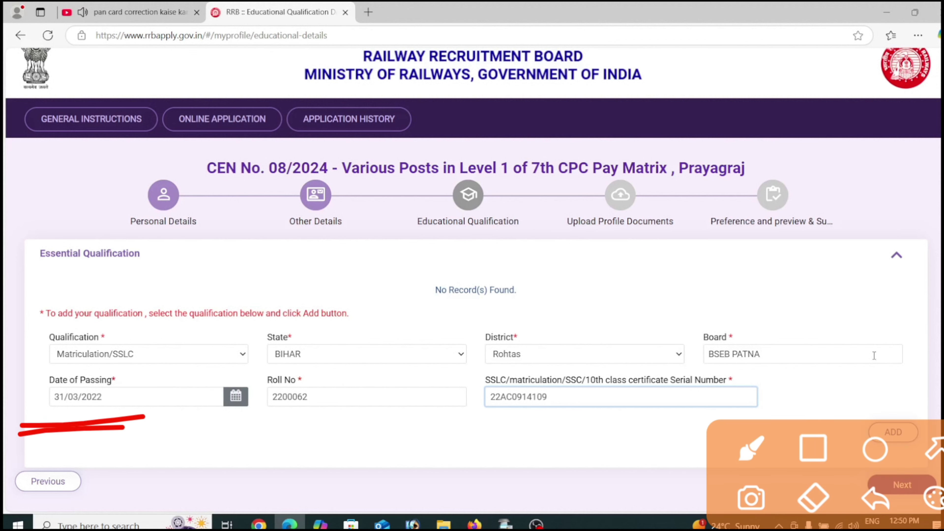
mouse_move(255, 439)
mouse_down()
mouse_move(383, 426)
mouse_move(310, 435)
mouse_up()
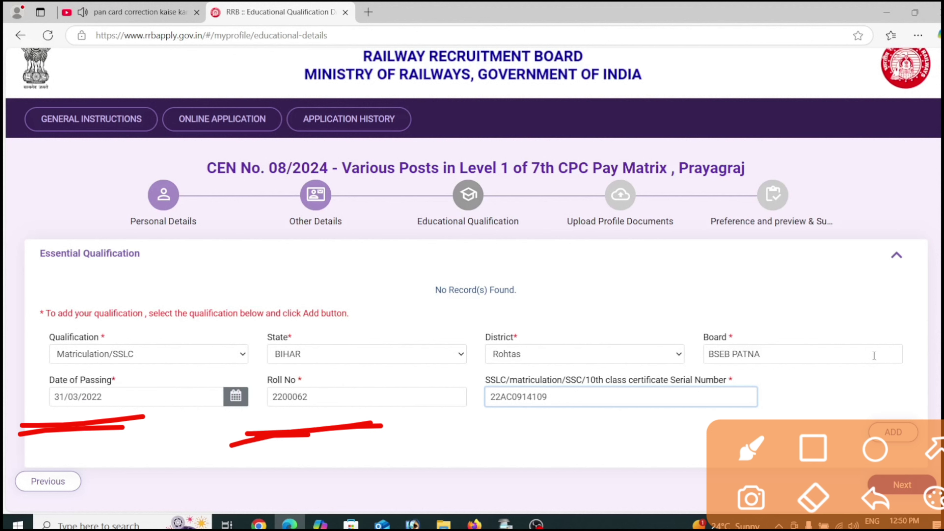
drag(453, 427, 665, 417)
drag(464, 444, 663, 429)
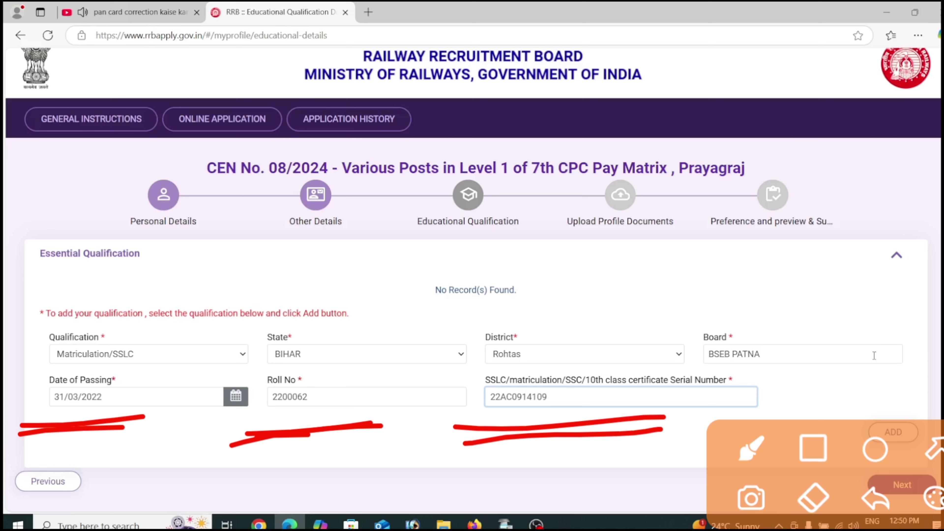
drag(587, 443, 722, 406)
drag(611, 450, 701, 418)
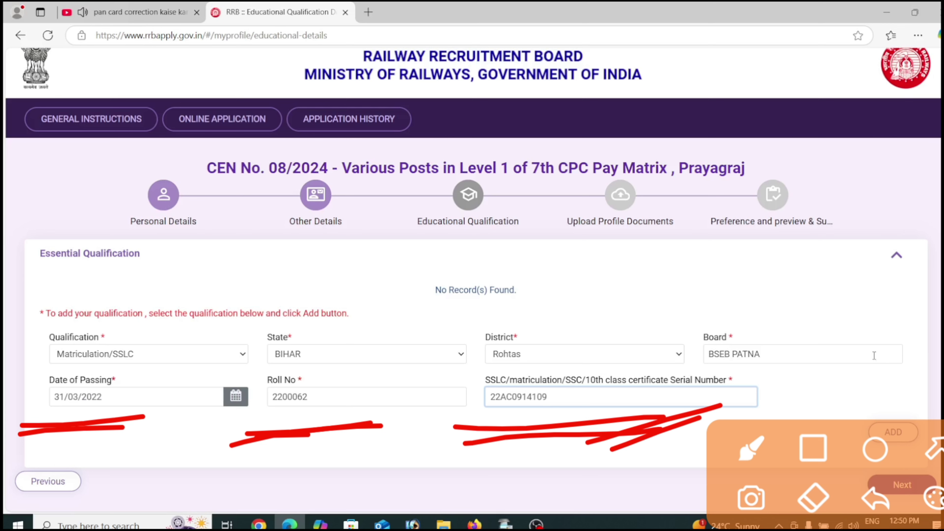
key(Escape)
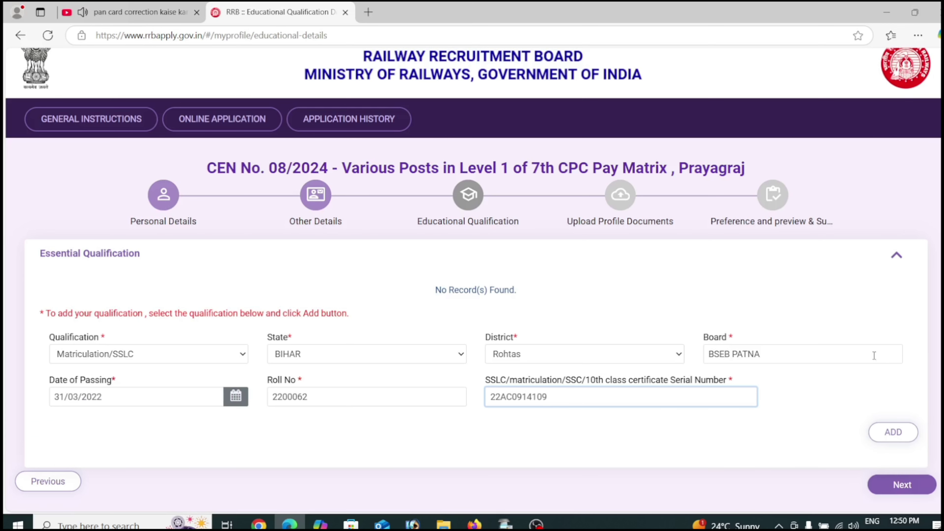
mouse_move(874, 378)
mouse_down()
mouse_move(821, 435)
mouse_move(812, 423)
mouse_up()
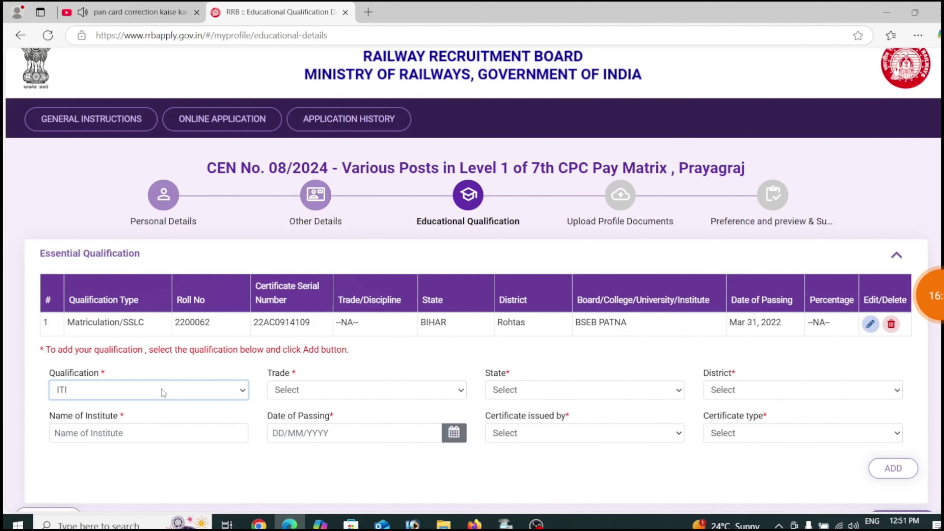
mouse_move(22, 334)
mouse_down()
mouse_move(254, 325)
mouse_move(707, 347)
mouse_move(893, 298)
mouse_move(4, 301)
mouse_move(45, 341)
mouse_up()
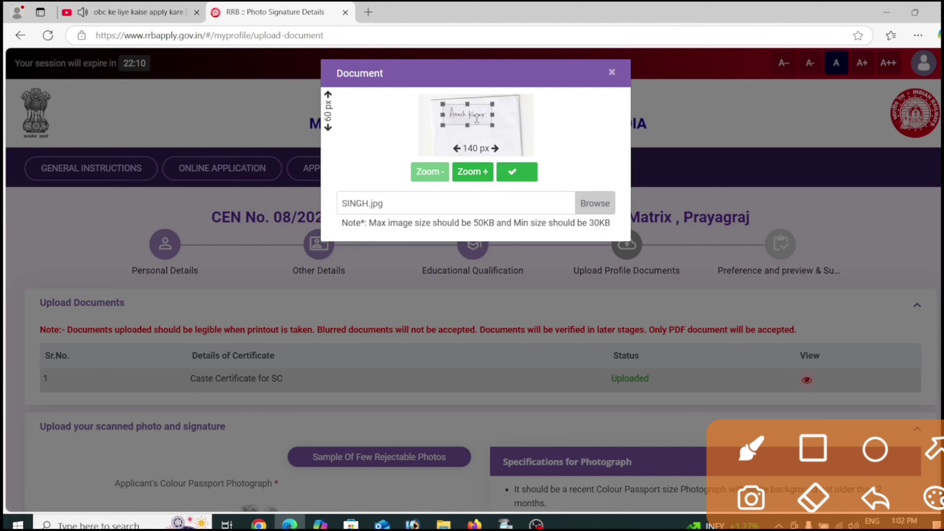
- Mark up the photo and signature upload section with on-screen annotations
mouse_move(435, 80)
mouse_down()
mouse_move(401, 152)
mouse_move(550, 169)
mouse_move(467, 64)
mouse_move(355, 137)
mouse_up()
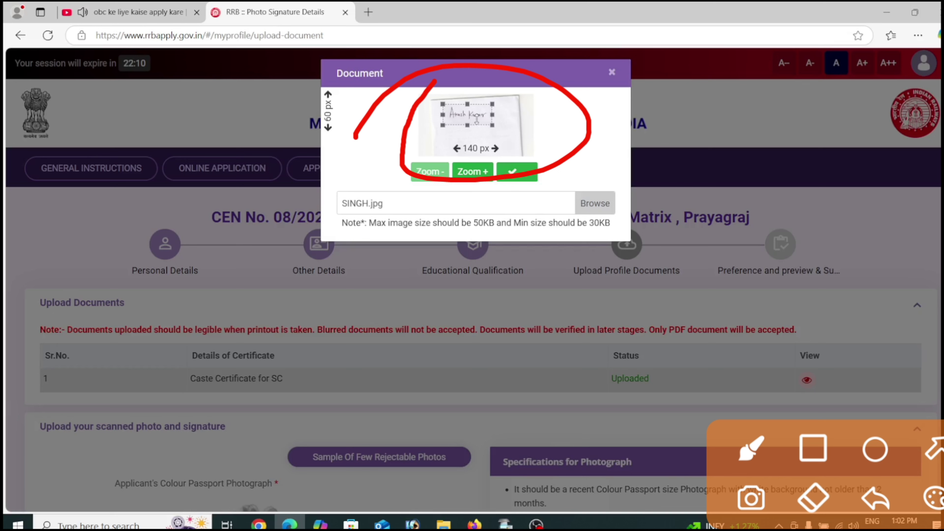
mouse_move(550, 157)
mouse_down()
mouse_move(508, 193)
mouse_move(547, 201)
mouse_up()
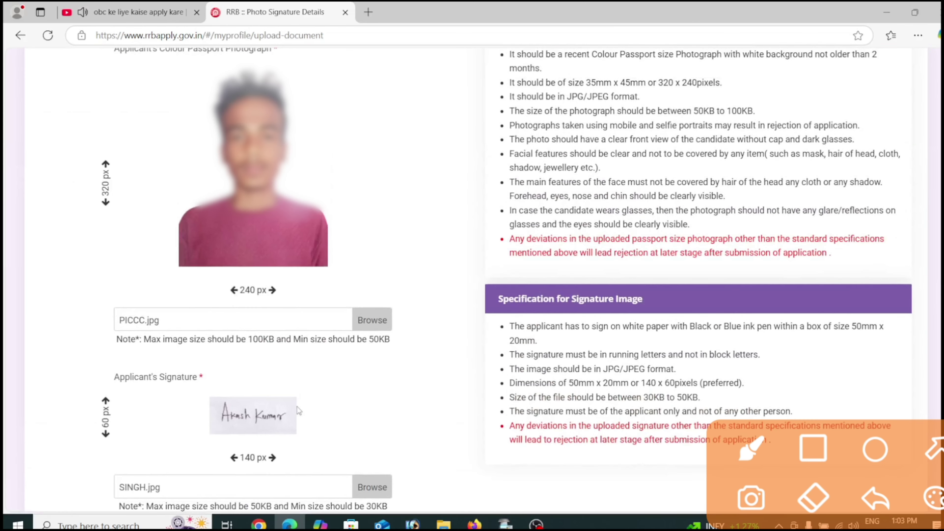
mouse_move(332, 402)
mouse_down()
mouse_move(244, 379)
mouse_move(128, 441)
mouse_up()
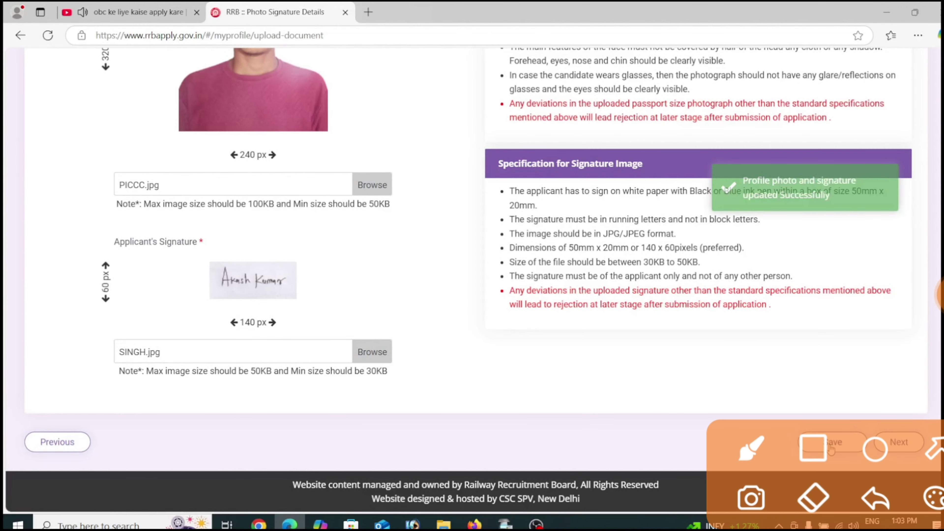
mouse_move(810, 396)
mouse_down()
mouse_move(859, 454)
mouse_move(692, 452)
mouse_up()
drag(937, 380, 937, 465)
drag(937, 464, 857, 391)
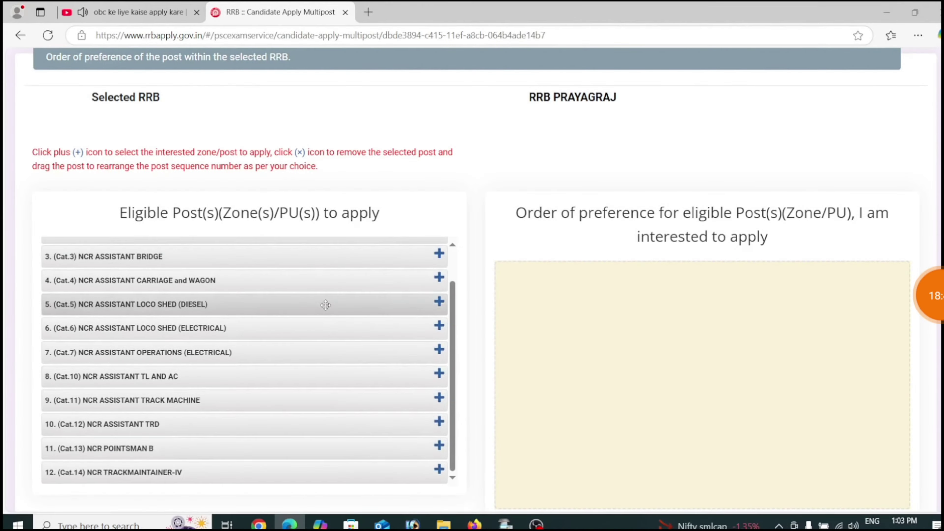
- Add S and T, WORKSHOP, CARRIAGE and WAGON, LOCO SHED and OPERATIONS (ELECTRICAL) posts to preferences
scroll(326, 304, up, 5)
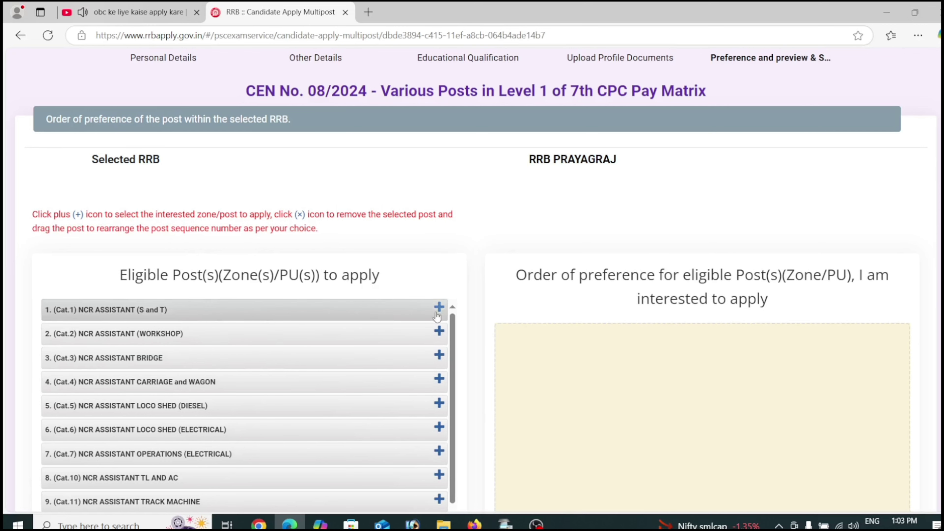
click(439, 307)
click(441, 307)
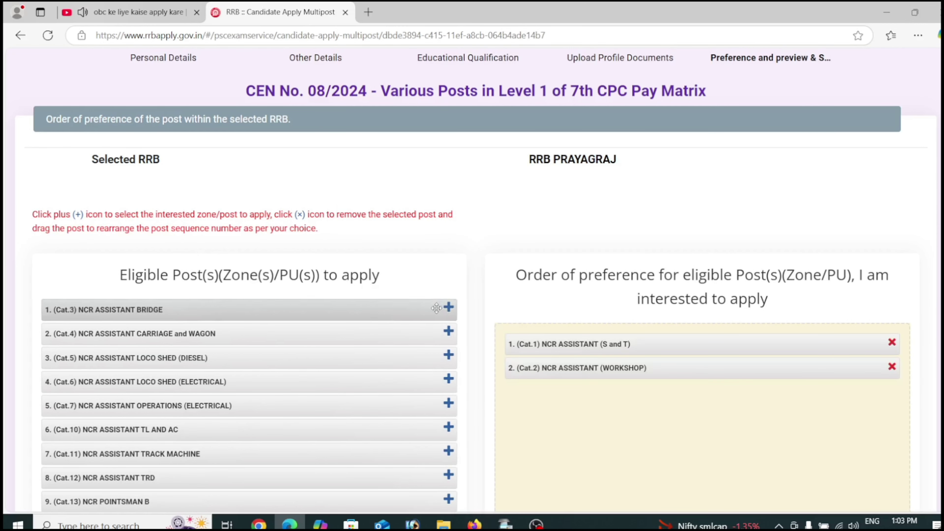
click(449, 331)
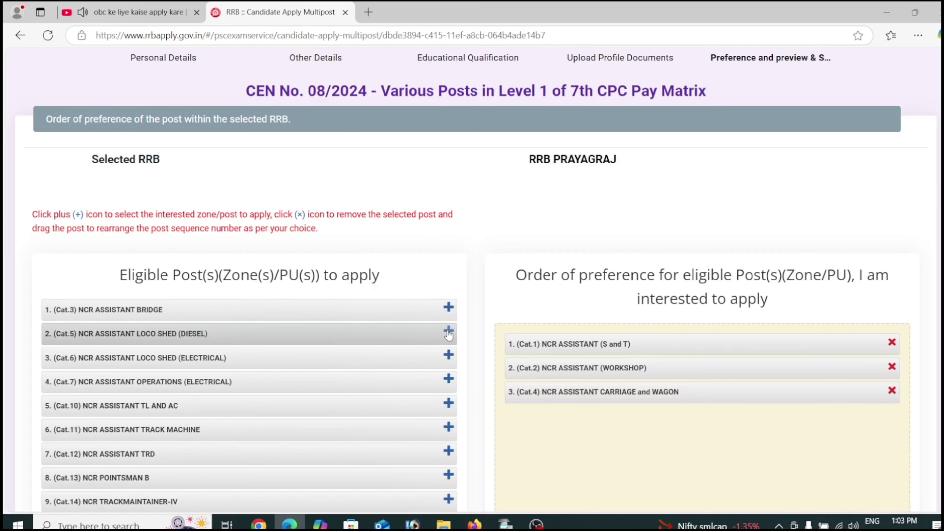
click(449, 356)
click(449, 356)
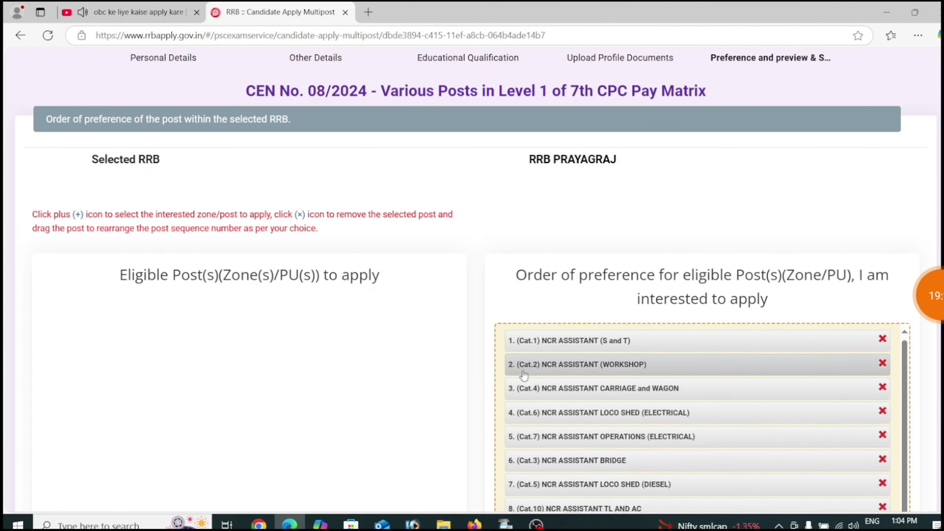
- Tick the confirmation that the post preference order was checked
scroll(523, 376, down, 5)
scroll(523, 376, down, 2)
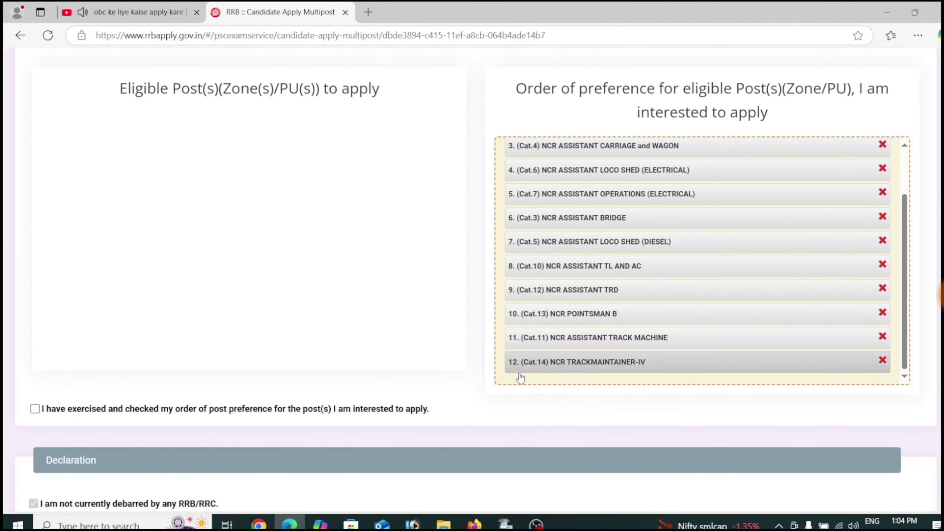
scroll(521, 375, up, 2)
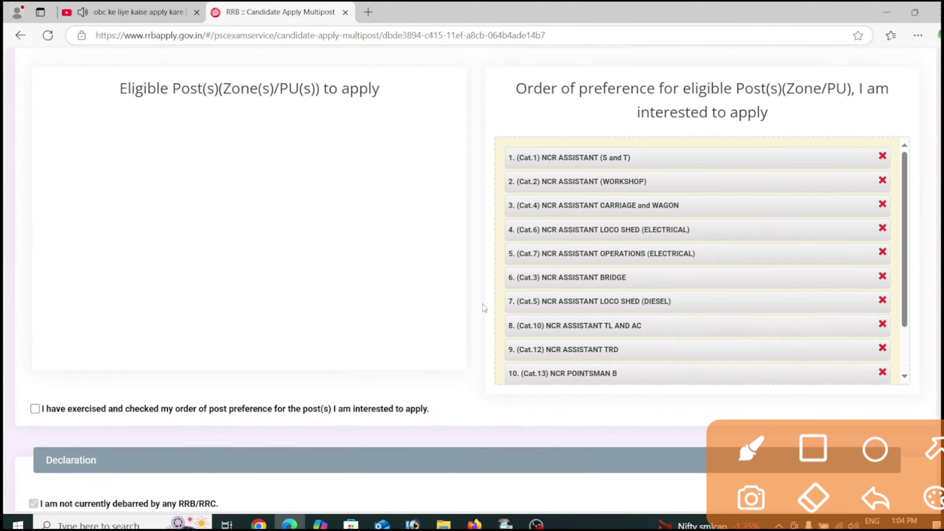
click(35, 409)
scroll(36, 412, down, 4)
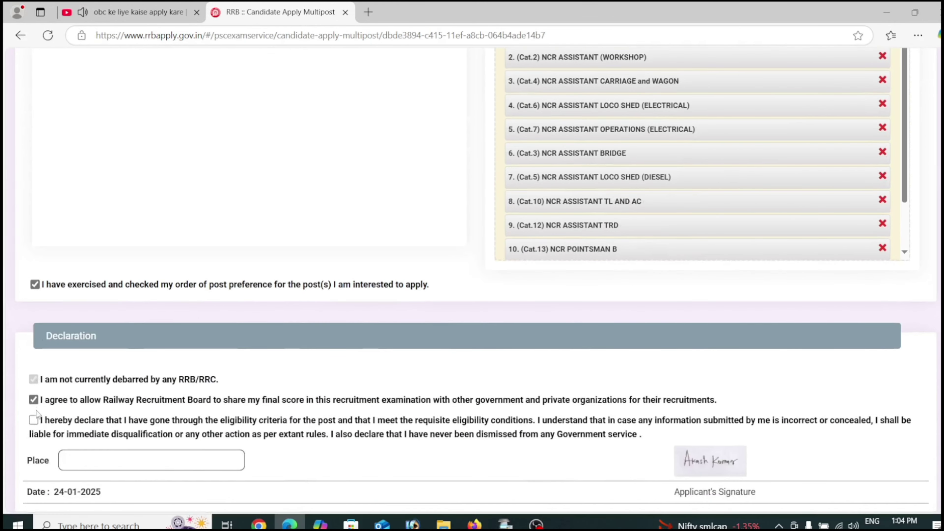
scroll(36, 412, down, 3)
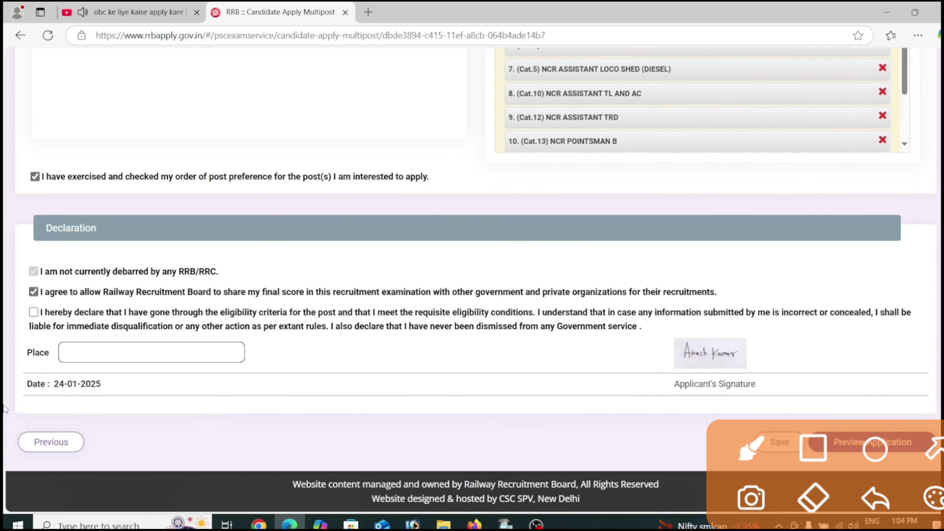
- Accept the eligibility declaration and enter SAINA as the place of application
click(33, 312)
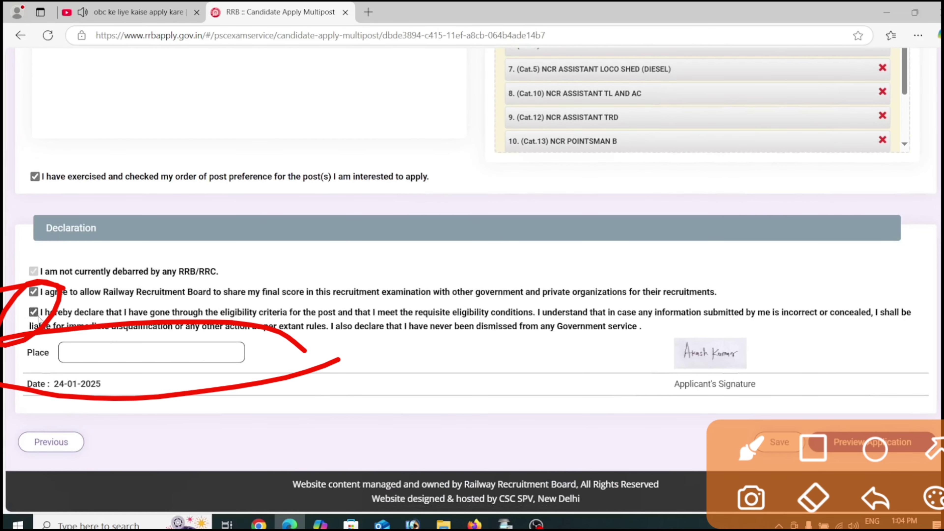
click(124, 357)
text(SAINA)
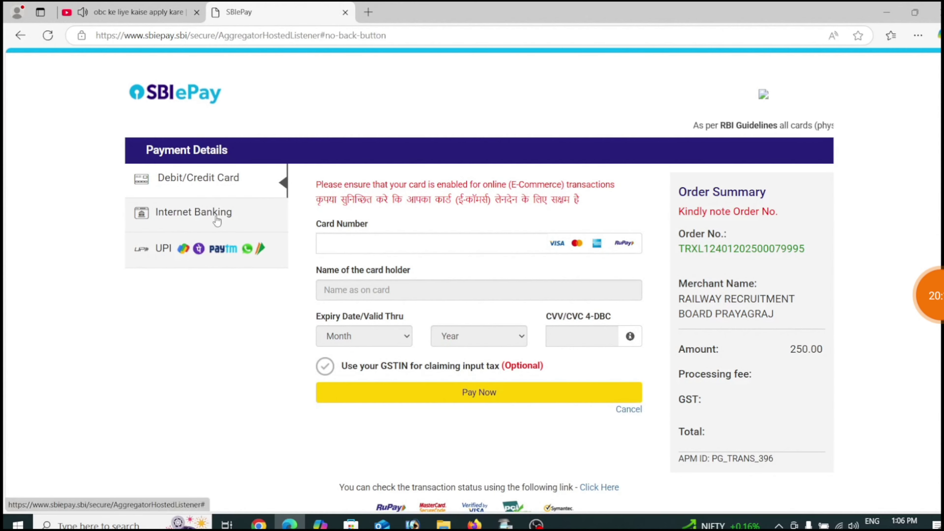
- Choose UPI QR as the payment method and proceed to pay the ₹250 fee
click(217, 220)
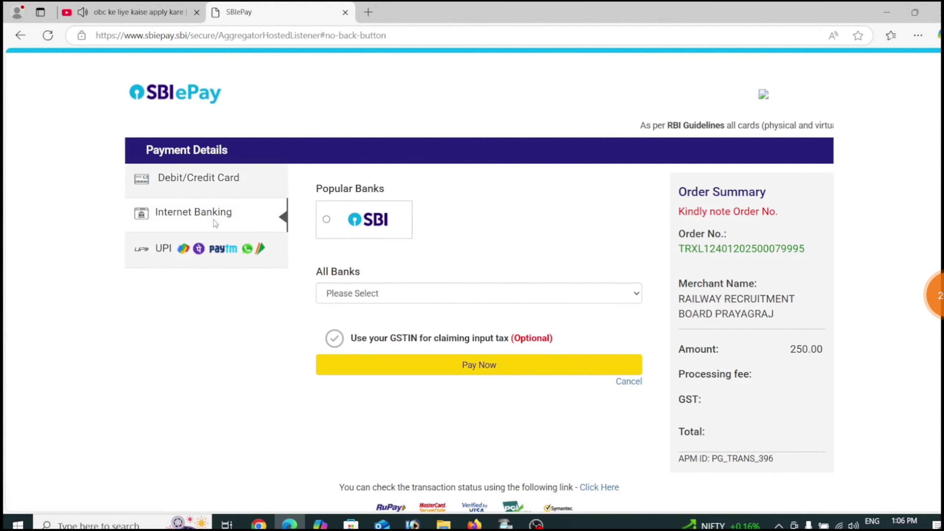
click(212, 245)
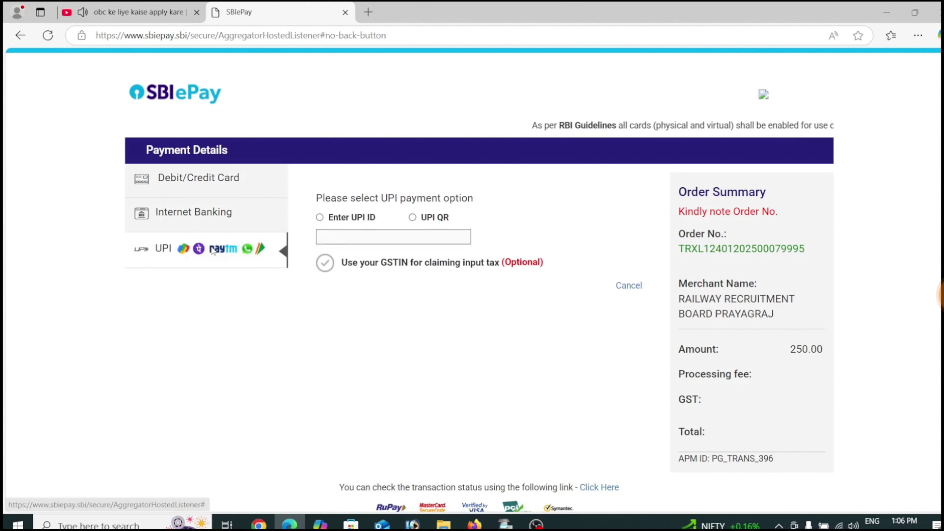
click(412, 214)
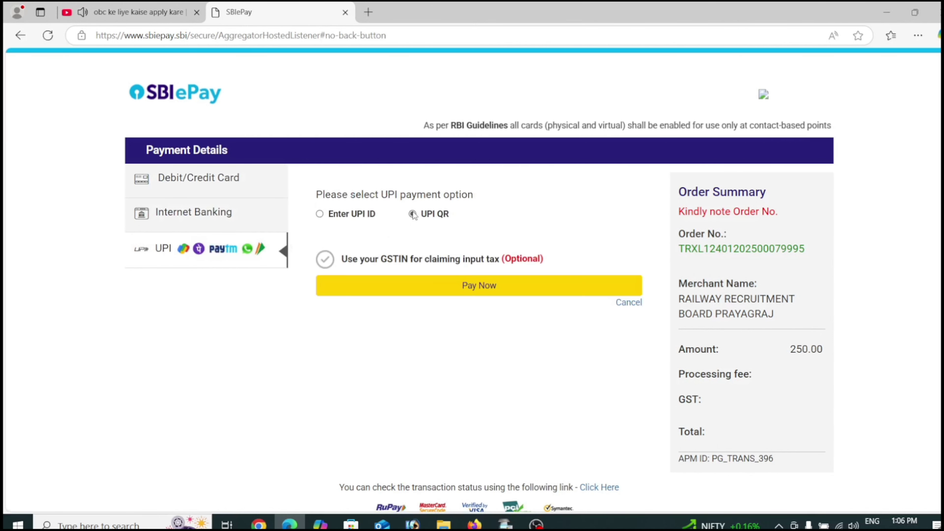
click(461, 290)
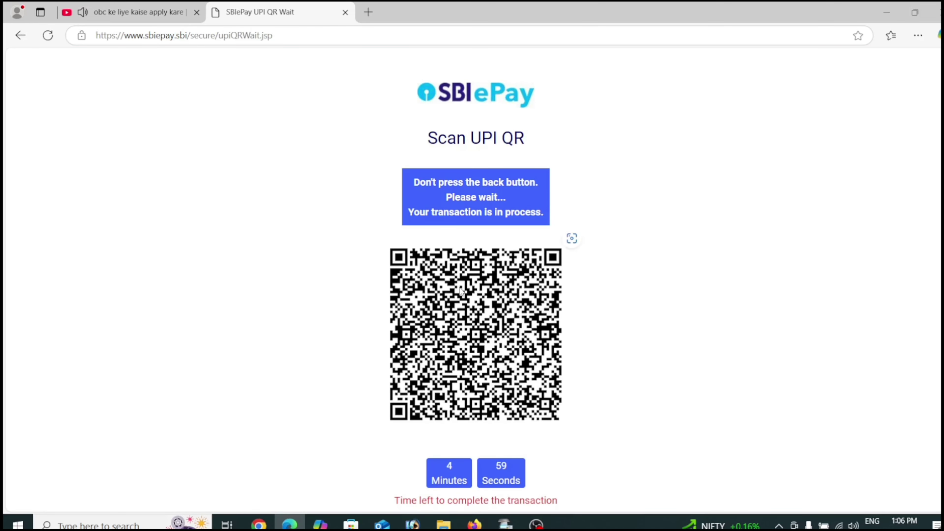
scroll(463, 291, down, 2)
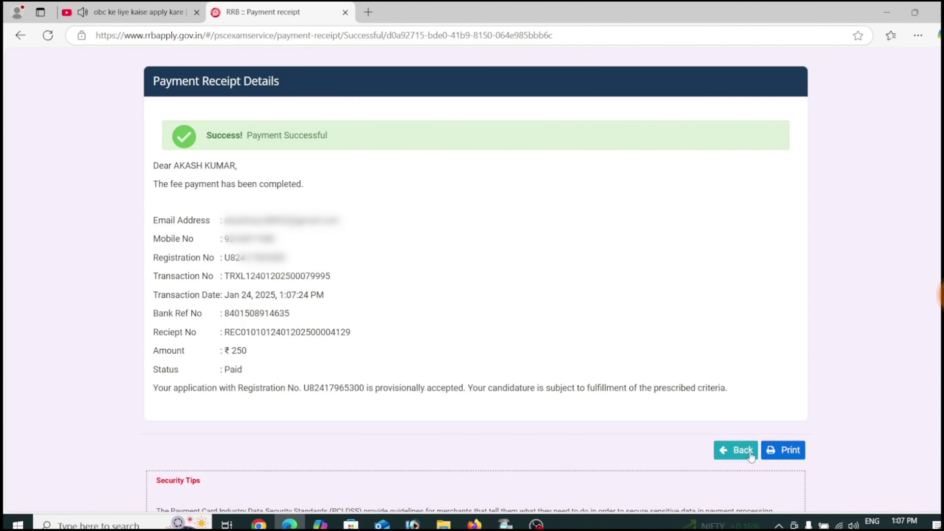
- Mark the payment receipt details and return to the candidate dashboard
mouse_move(125, 147)
mouse_down()
mouse_move(379, 158)
mouse_move(41, 137)
mouse_move(152, 147)
mouse_up()
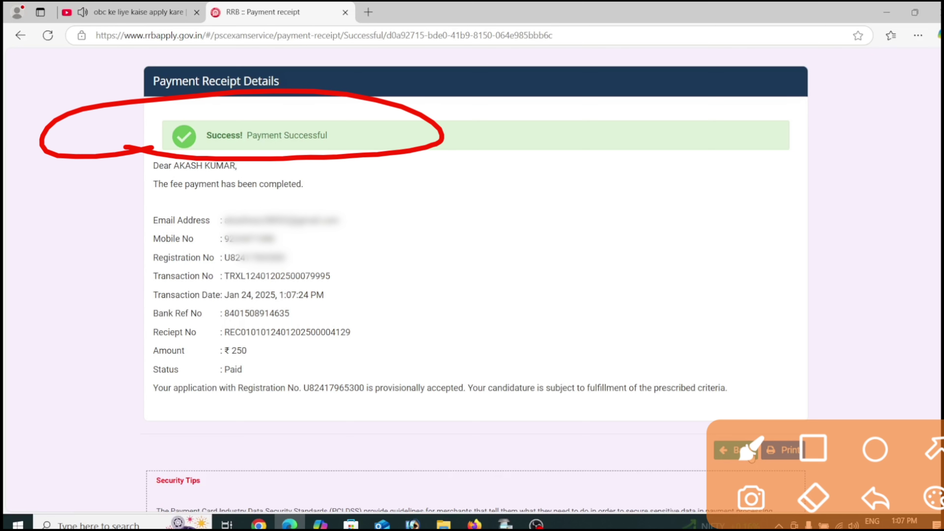
mouse_move(800, 373)
mouse_down()
mouse_move(818, 488)
mouse_move(790, 376)
mouse_up()
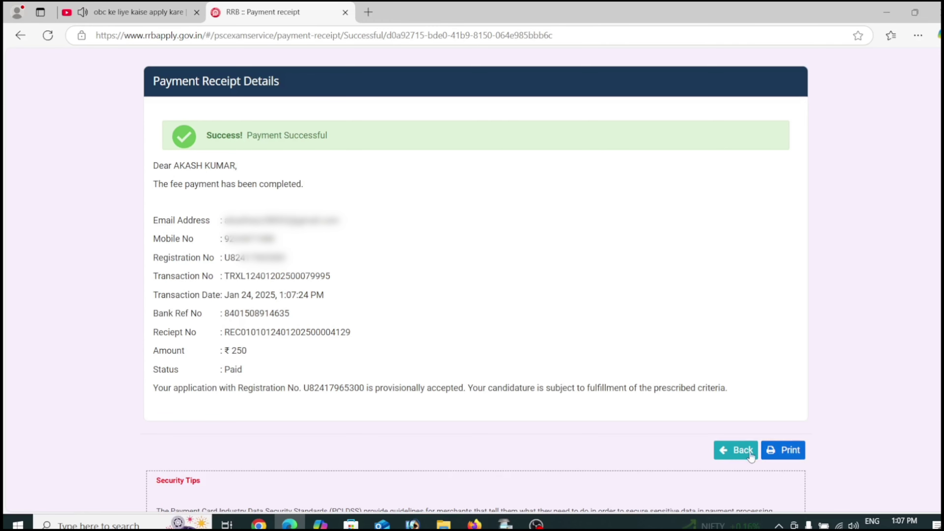
click(751, 457)
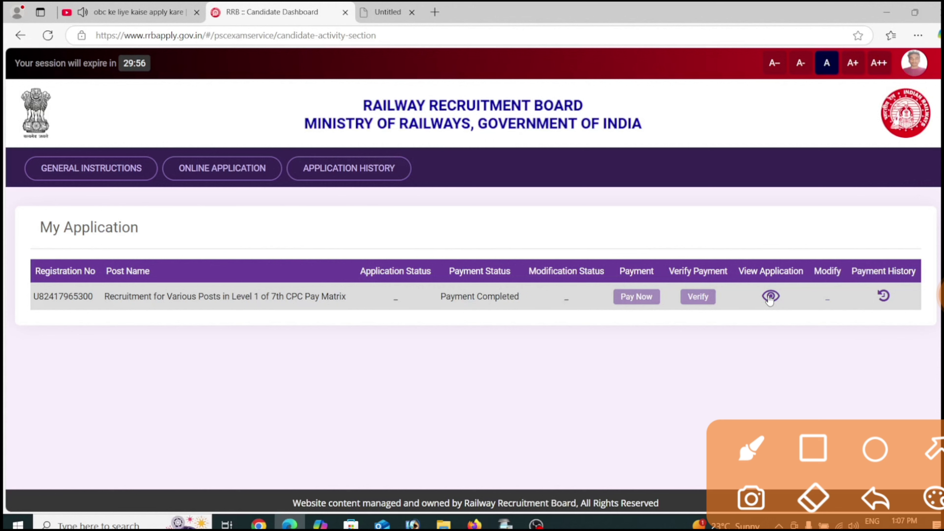
- Annotate the dashboard's application row and view the submitted application PDF
mouse_move(387, 318)
mouse_down()
mouse_move(553, 297)
mouse_move(472, 332)
mouse_up()
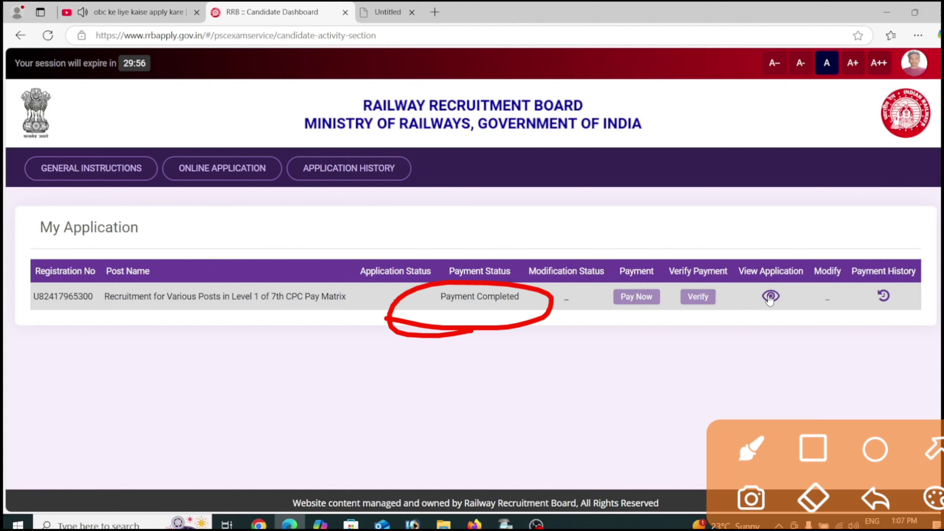
mouse_move(862, 287)
mouse_down()
mouse_move(822, 289)
mouse_move(820, 331)
mouse_move(859, 284)
mouse_up()
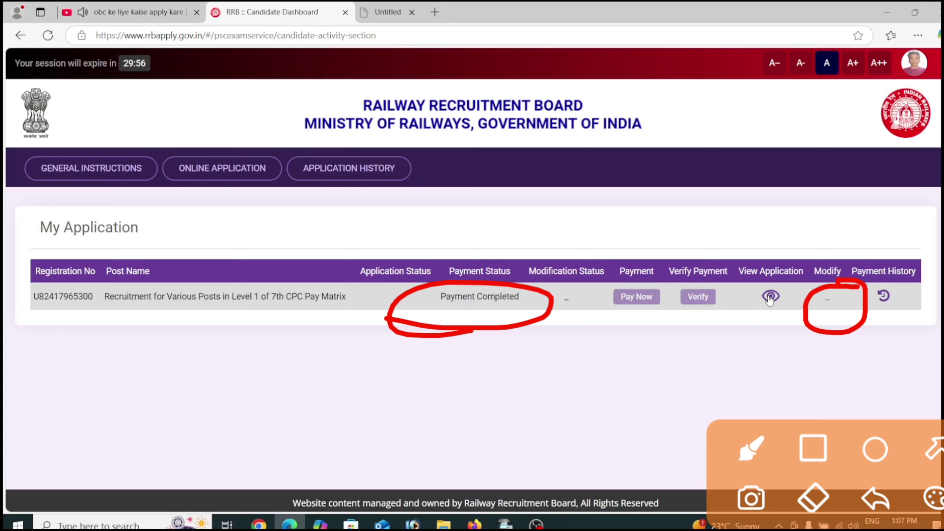
mouse_move(813, 286)
mouse_down()
mouse_move(781, 280)
mouse_move(734, 321)
mouse_move(810, 332)
mouse_move(809, 283)
mouse_up()
click(770, 297)
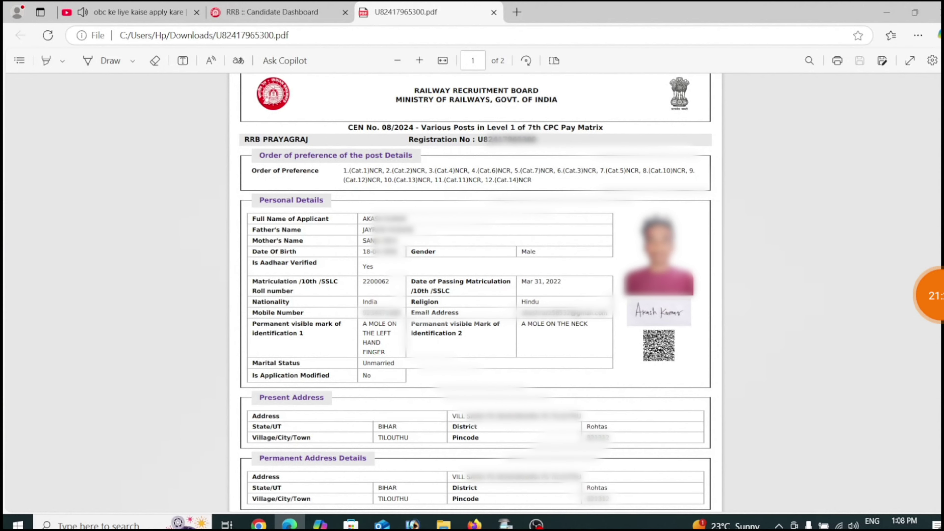
drag(711, 138, 864, 46)
drag(779, 251, 886, 181)
drag(769, 353, 853, 275)
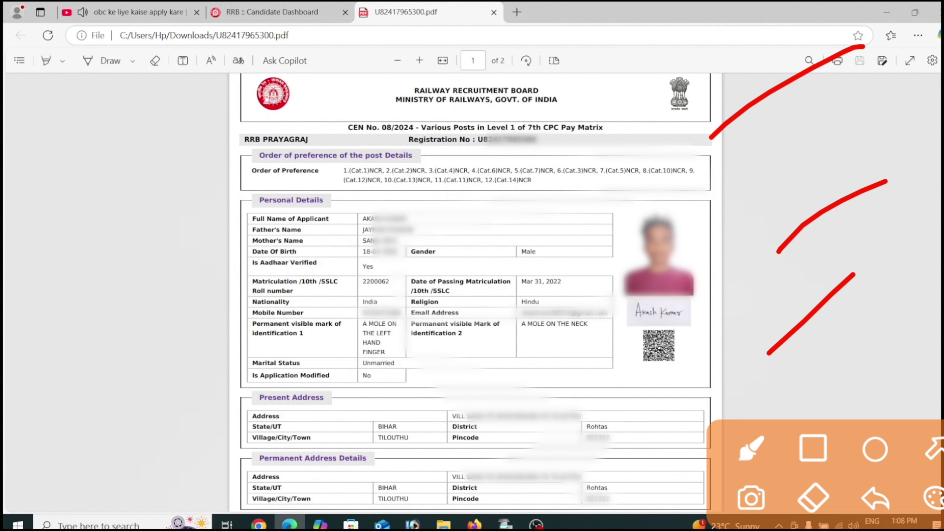